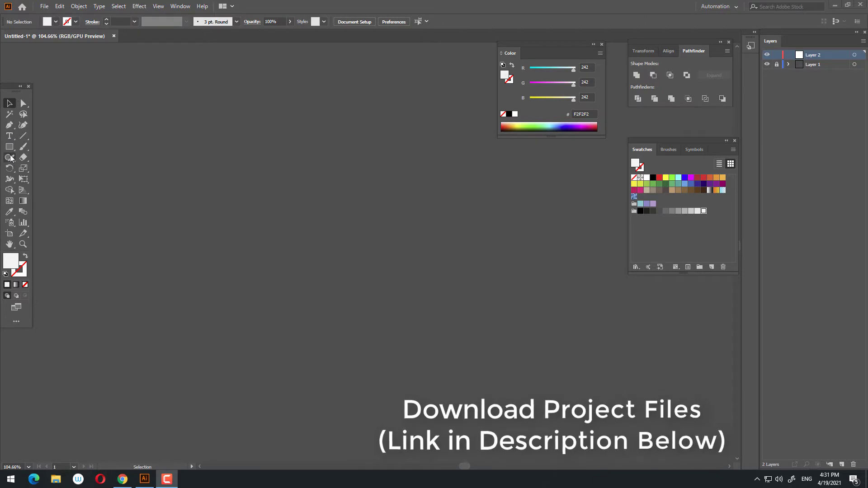
Draw a light grey (F2F2F2) rectangle about 330 by 48 pt and centre it horizontally and vertically on the artboard.
key("m")
left_click_drag(249, 190, 426, 214)
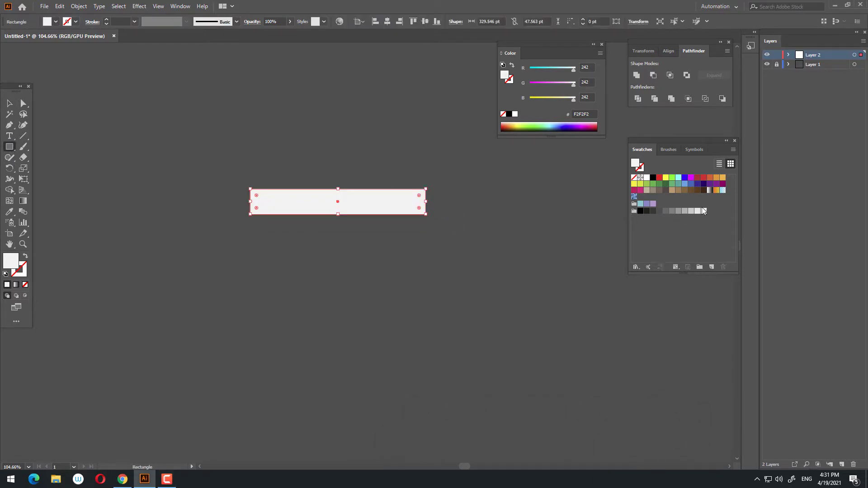
left_click(9, 103)
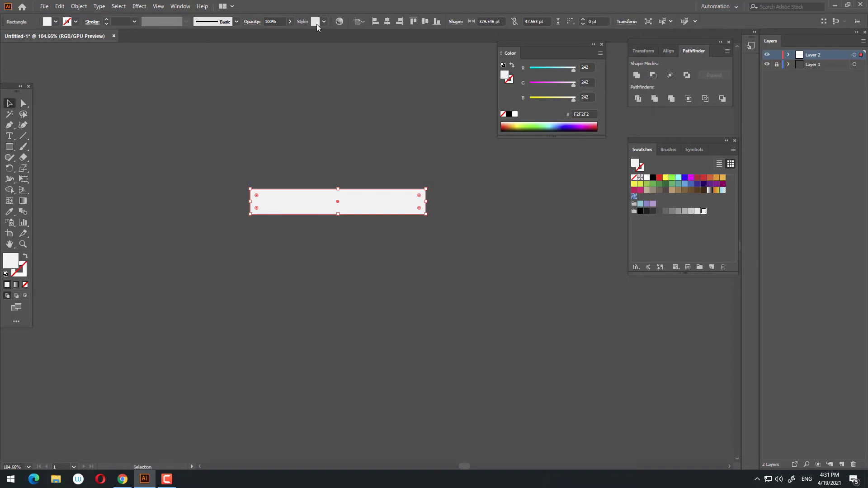
left_click(389, 22)
left_click(424, 23)
key("space")
left_click_drag(460, 240, 380, 31)
key("ctrl+space")
left_click(319, 185)
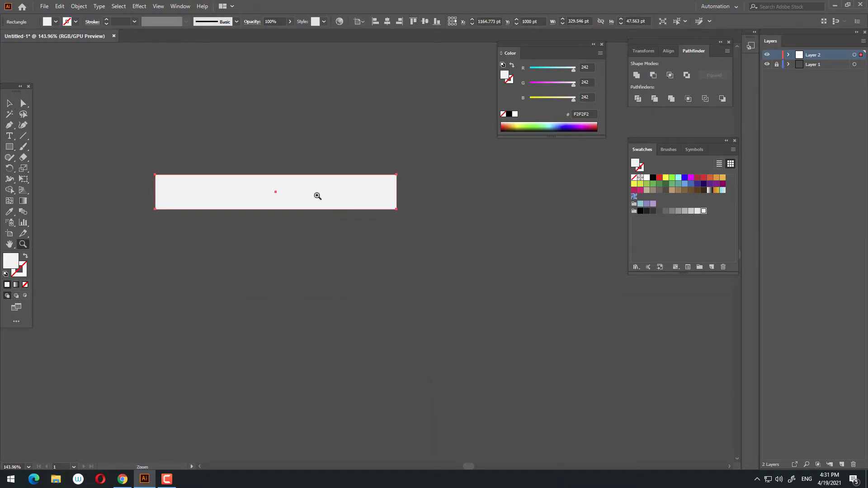
Draw a circle about 48 pt across matching the bar's height, fill it orange (FBB03B) and centre it on the bar's right end.
left_click_drag(9, 146, 46, 168)
left_click_drag(299, 174, 334, 209)
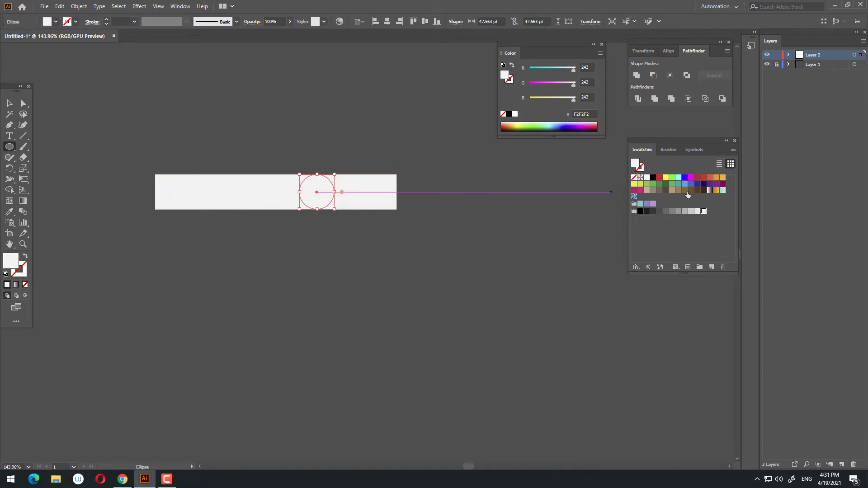
left_click(723, 178)
left_click(10, 104)
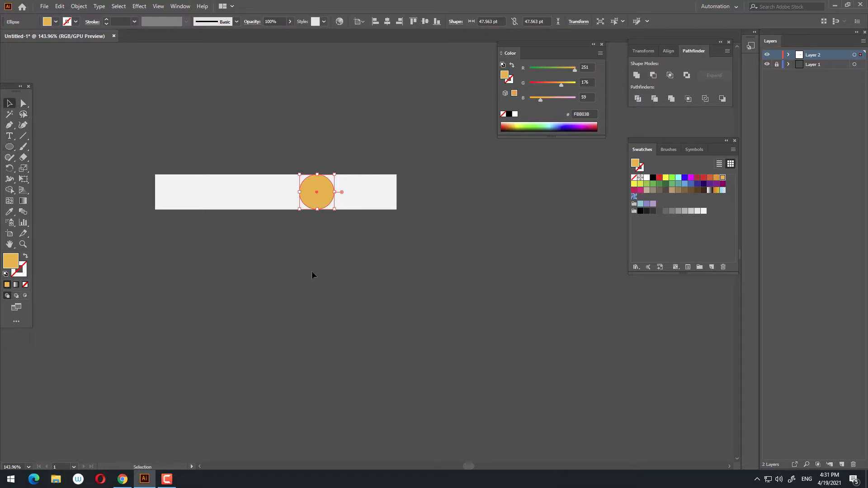
left_click(311, 270)
left_click_drag(324, 204, 405, 205)
Duplicate the light grey bar in front, shorten the copy from its left edge to about 124 pt wide and fill it orange.
left_click(344, 205)
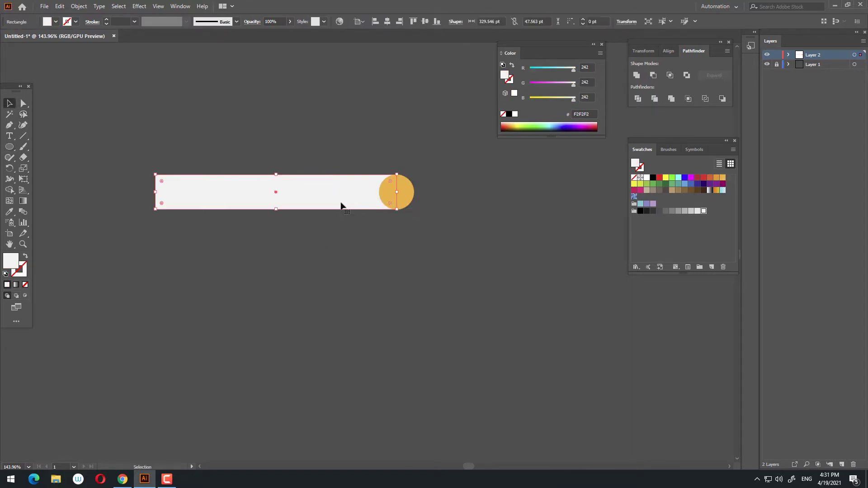
left_click(56, 7)
left_click(74, 49)
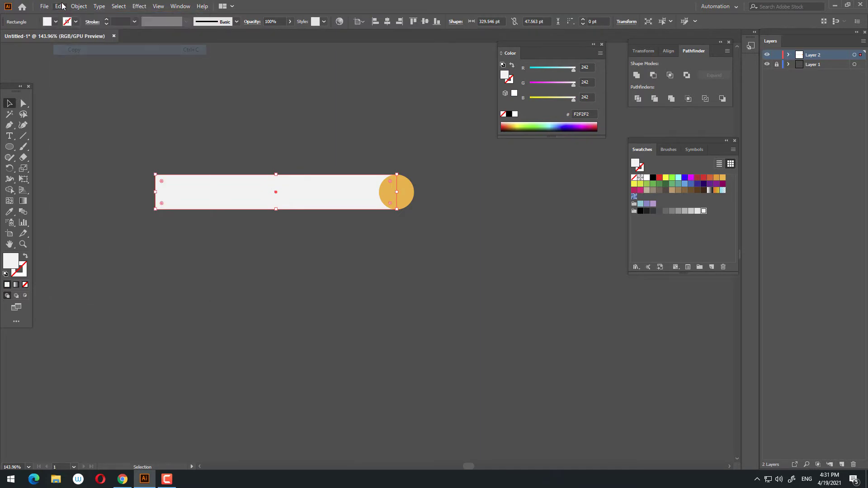
left_click(60, 6)
left_click(90, 69)
left_click_drag(155, 193, 307, 203)
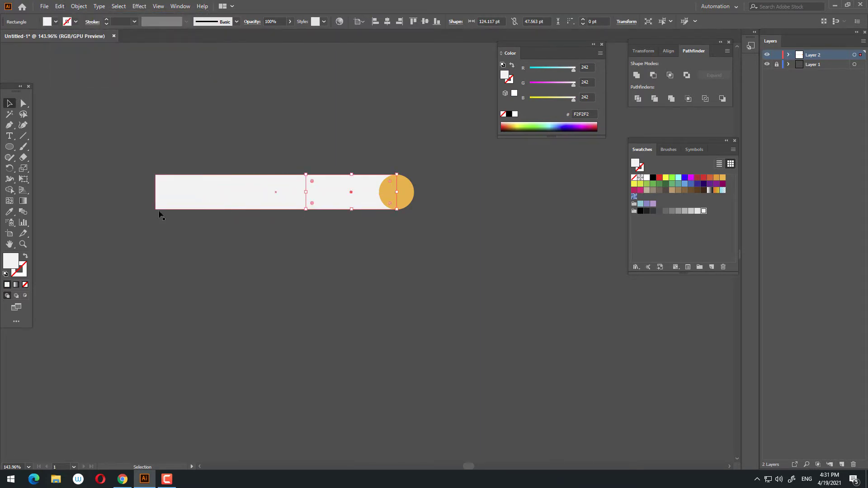
left_click(722, 178)
Duplicate the orange circle in front, centre the copy on the orange section's left edge and sample the bar's light grey for it.
scroll(351, 202, "up", 3)
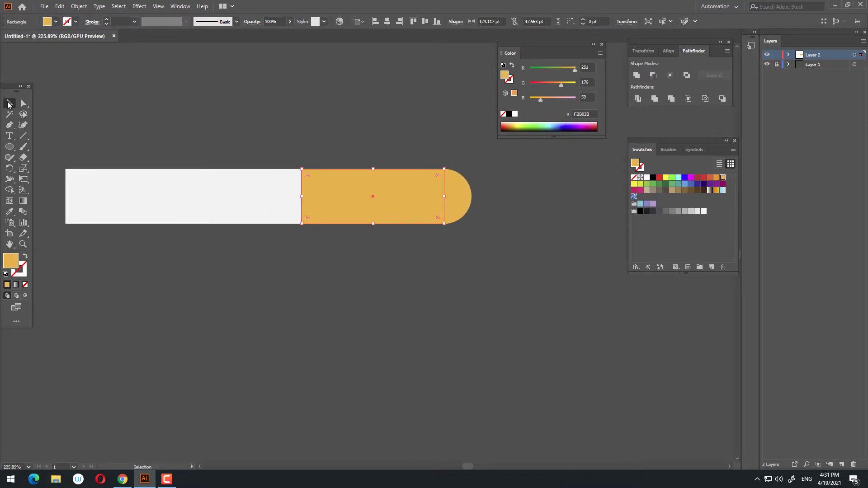
left_click(455, 200)
left_click(60, 6)
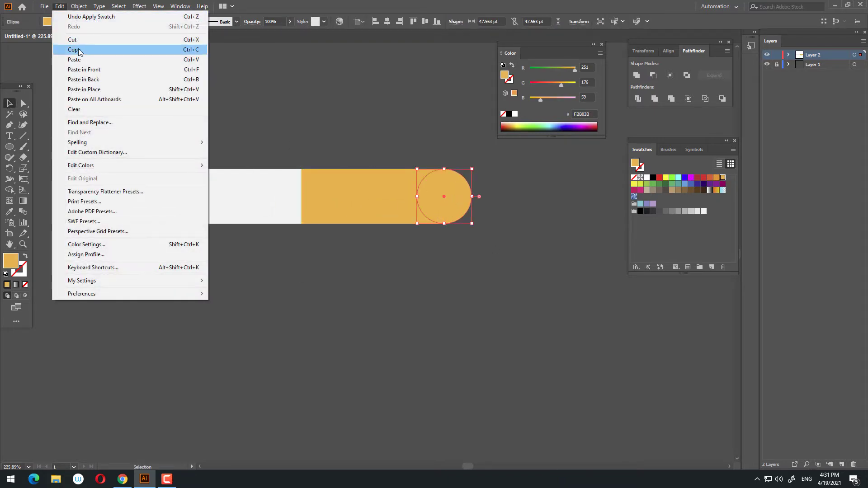
left_click(74, 49)
left_click(60, 5)
left_click(75, 69)
left_click_drag(461, 202, 319, 203)
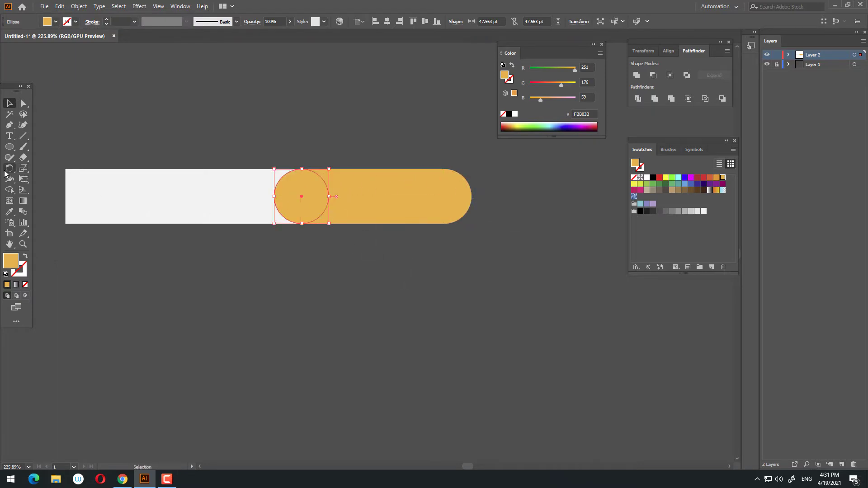
left_click(9, 211)
left_click(187, 199)
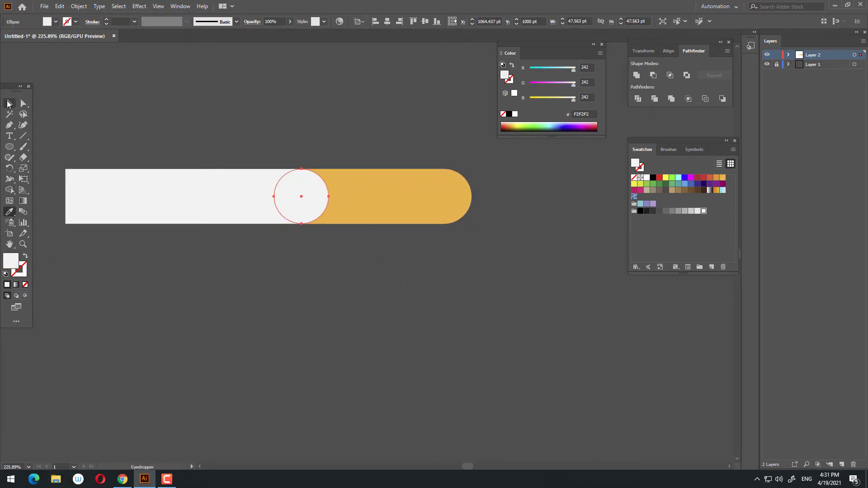
left_click(9, 104)
left_click(318, 294)
Duplicate the light grey circle in front and centre the copy on the bar's left end.
left_click_drag(317, 295, 364, 322)
left_click_drag(451, 282, 498, 286)
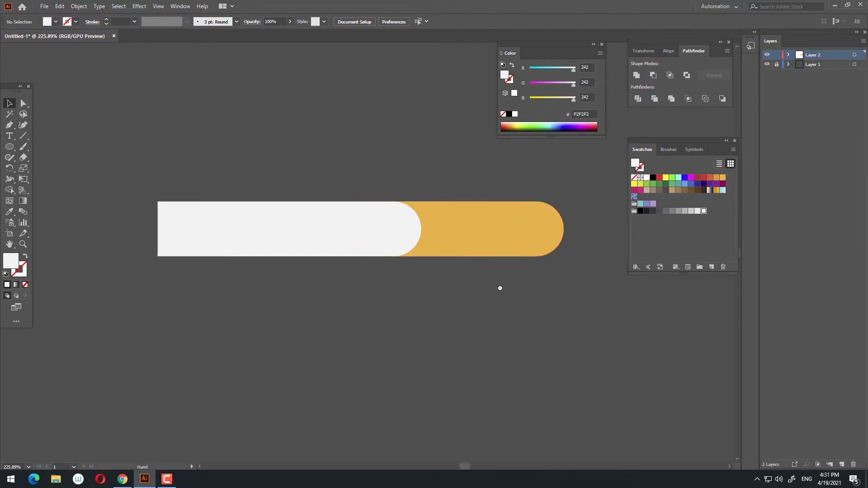
left_click(418, 237)
left_click(58, 8)
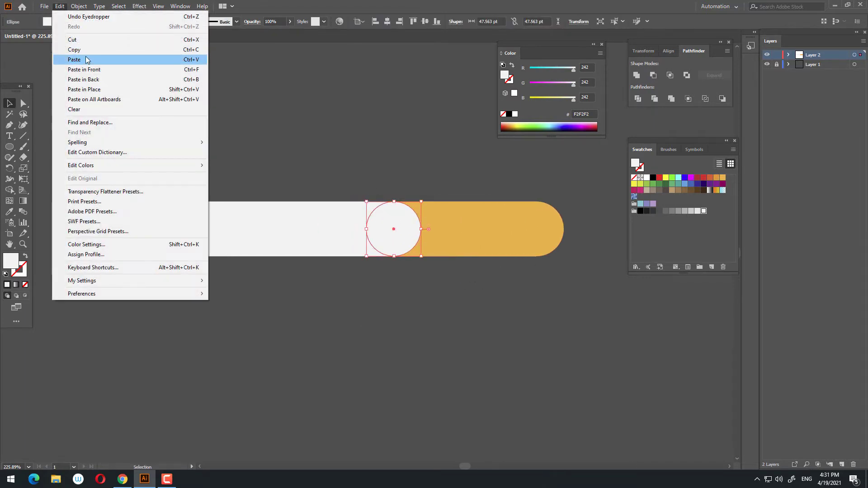
left_click(84, 49)
left_click(60, 7)
left_click(96, 69)
left_click_drag(413, 239, 176, 238)
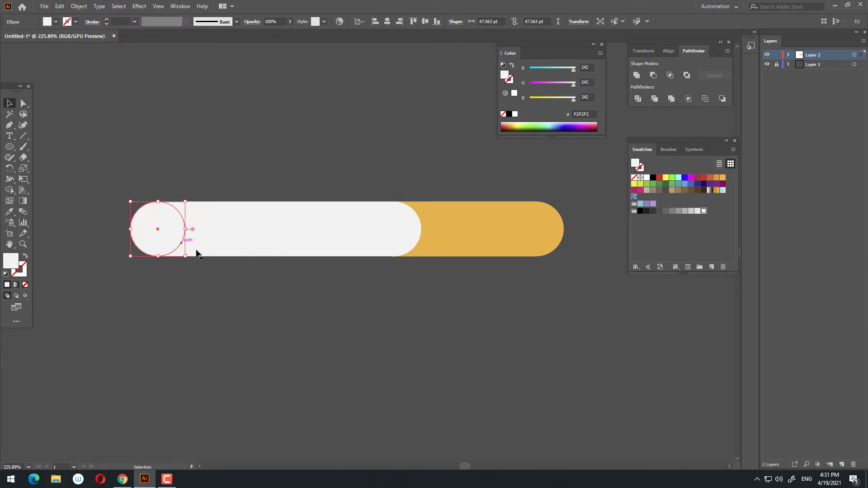
Fill the circle at the bar's left end with mid grey (B3B3B3).
left_click(671, 211)
left_click(318, 358)
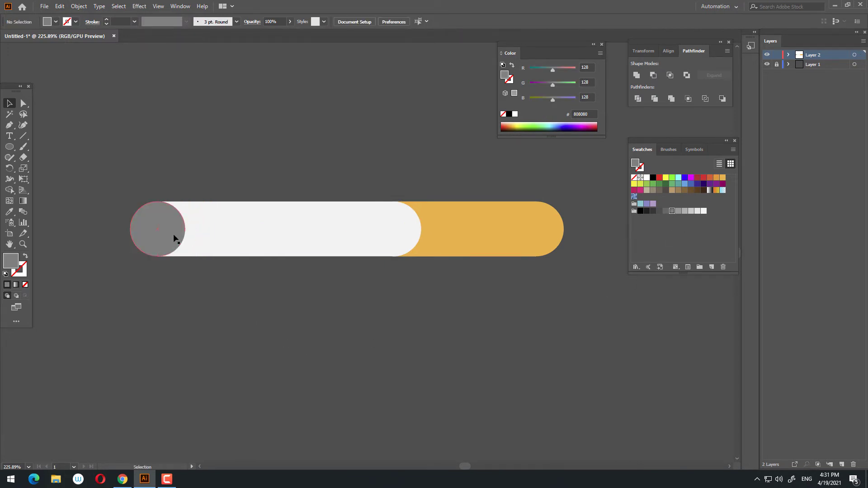
left_click(174, 236)
left_click(684, 211)
left_click(451, 320)
Duplicate the grey circle in front and move the copy a short distance right along the bar.
left_click_drag(319, 313, 458, 357)
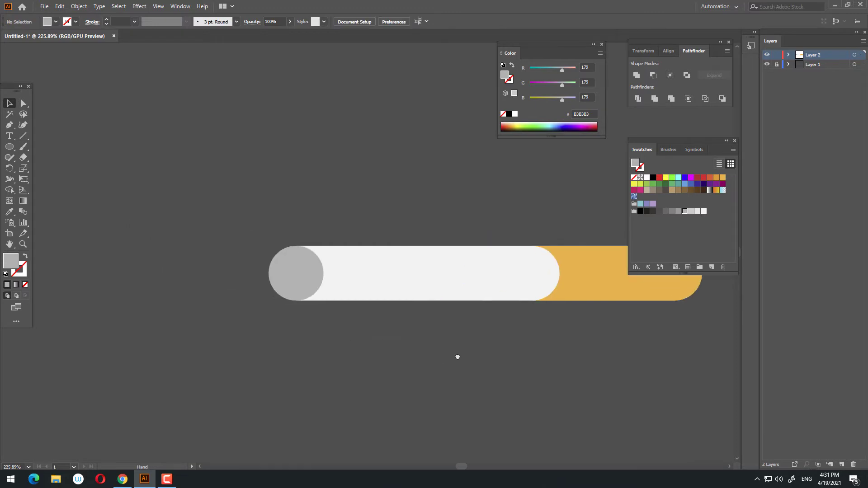
left_click(312, 282)
left_click(59, 6)
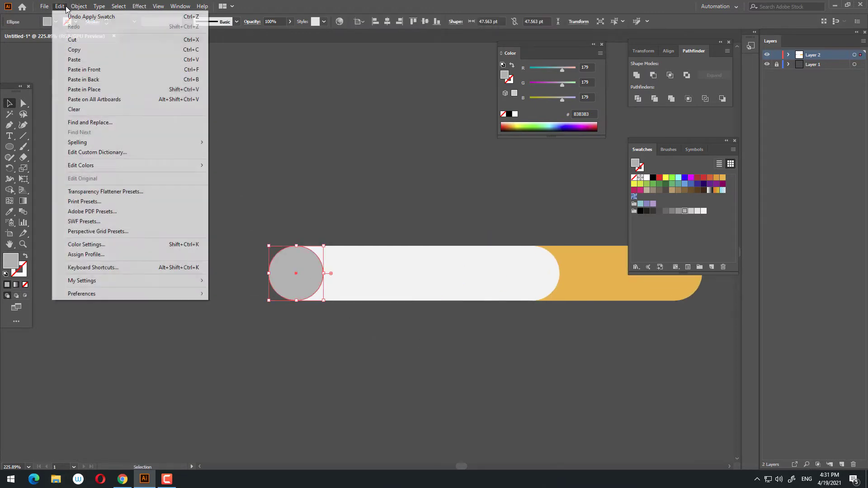
left_click(74, 49)
left_click(60, 6)
left_click(82, 70)
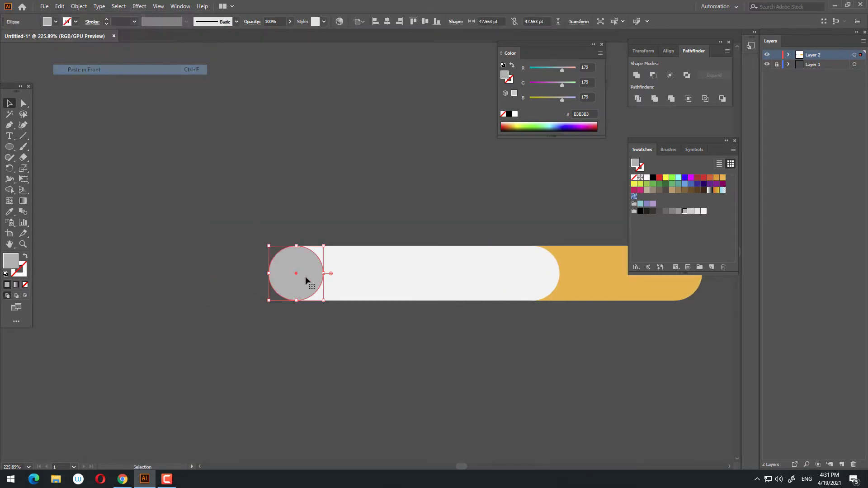
left_click(332, 316)
left_click_drag(450, 341, 286, 295)
left_click_drag(138, 239, 210, 244)
Duplicate the long light grey bar in place, shorten it to about 62 pt between the grey circles' centres and sample their grey.
left_click(324, 239)
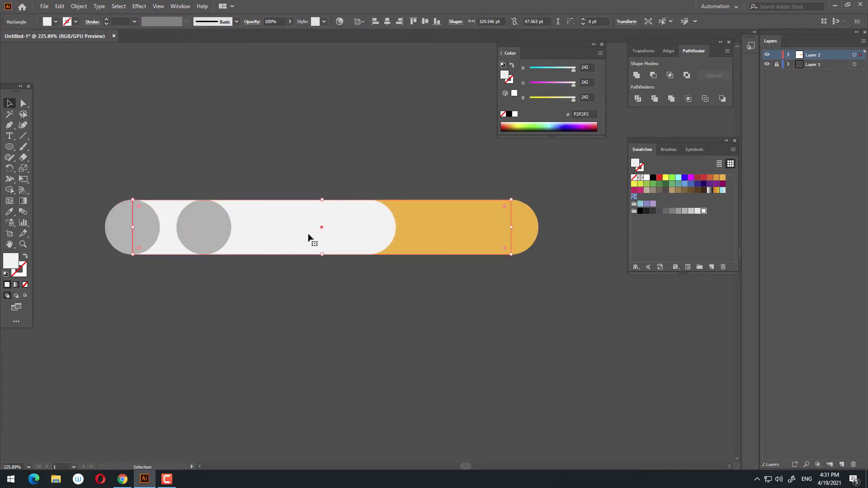
left_click(63, 8)
left_click(74, 50)
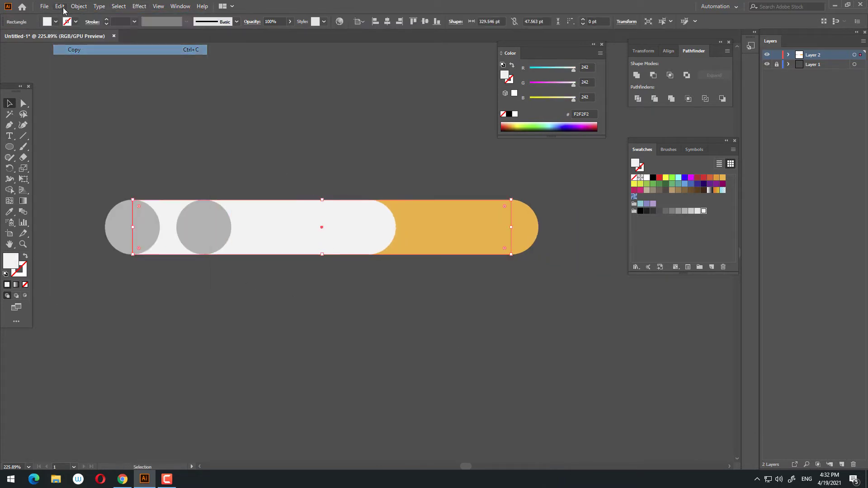
left_click(59, 5)
left_click(114, 80)
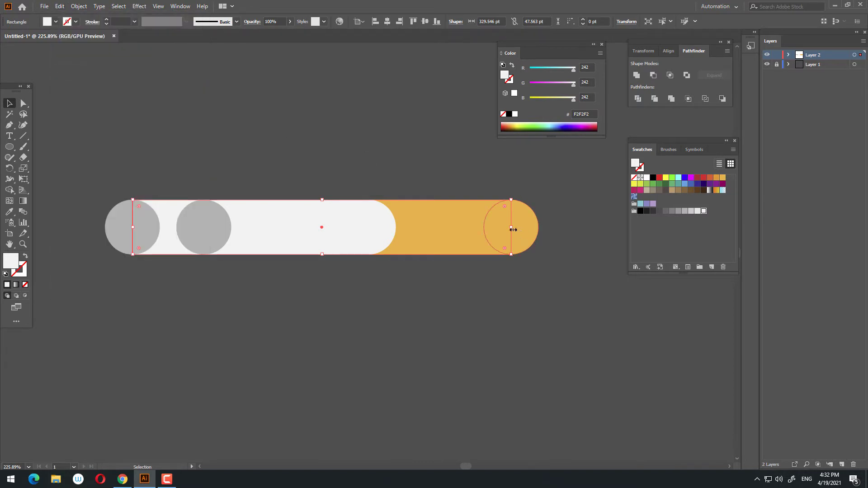
left_click_drag(513, 229, 203, 227)
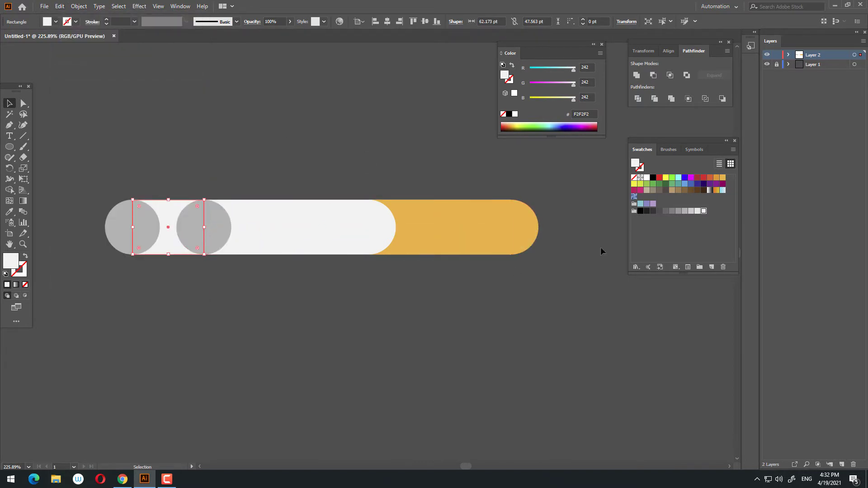
left_click(12, 214)
left_click(116, 229)
Shorten the grey rectangle from its right edge to about half its width and centre the second grey circle on that edge.
key("z")
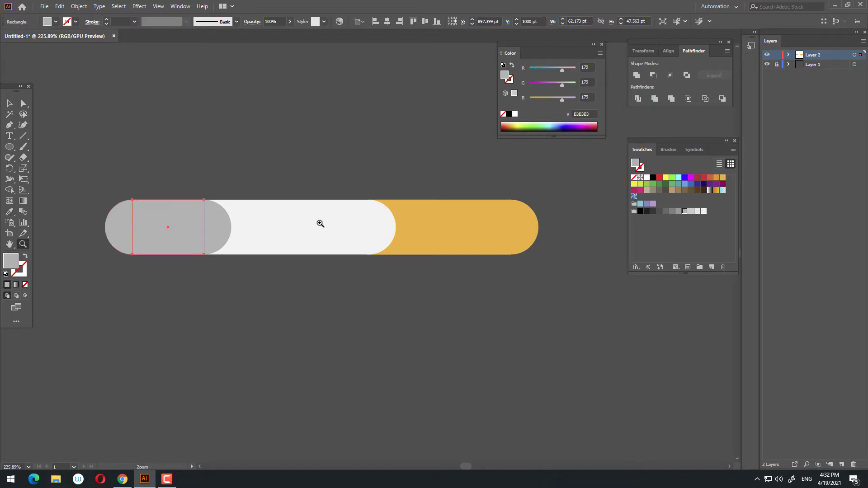
left_click_drag(320, 225, 332, 263)
left_click_drag(228, 243, 275, 271)
left_click(13, 106)
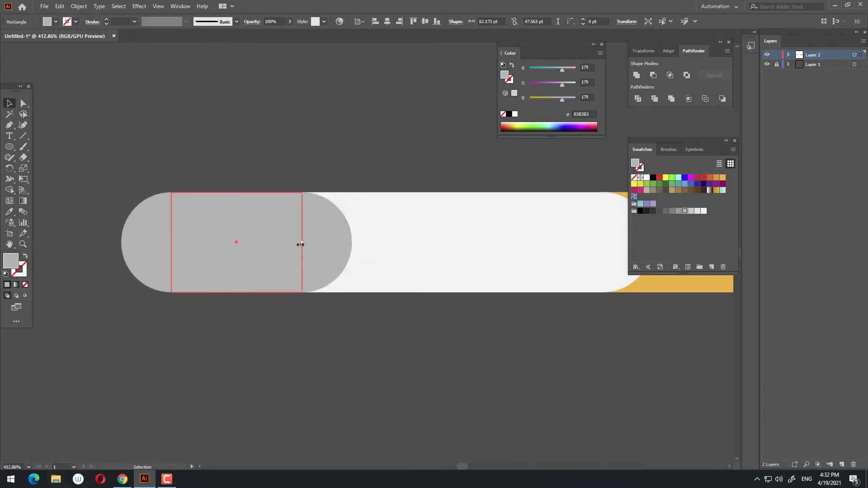
left_click_drag(301, 243, 231, 243)
left_click_drag(335, 263, 262, 257)
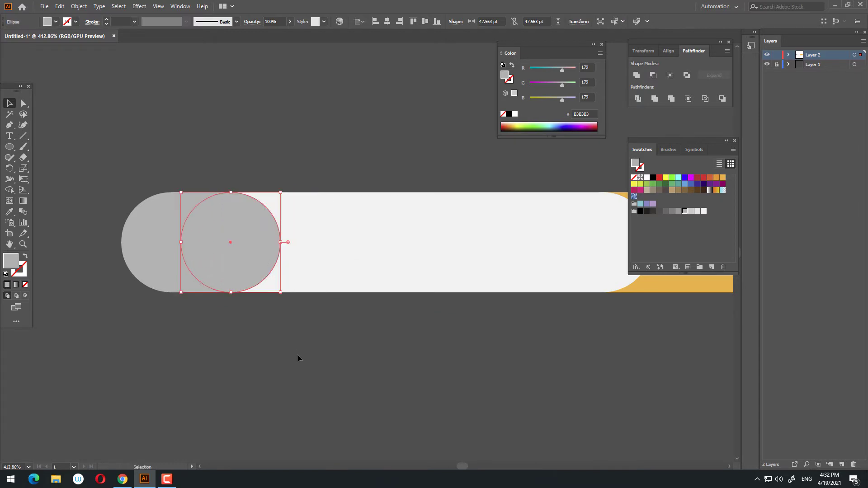
left_click(297, 353)
Fill the leftmost grey circle with red (ED1C24).
left_click_drag(282, 350, 365, 364)
key("z")
left_click_drag(365, 294, 372, 333)
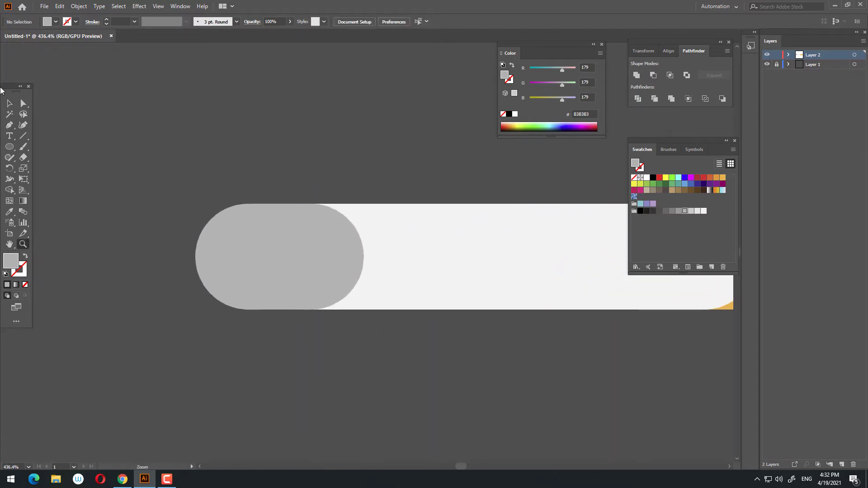
left_click(9, 103)
left_click(236, 231)
left_click(710, 179)
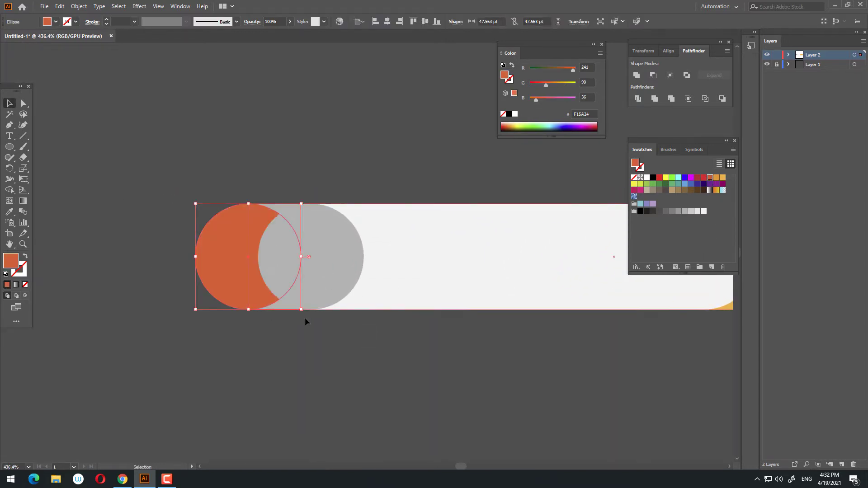
left_click(704, 177)
Bring the red circle to the front of the other shapes.
right_click(209, 252)
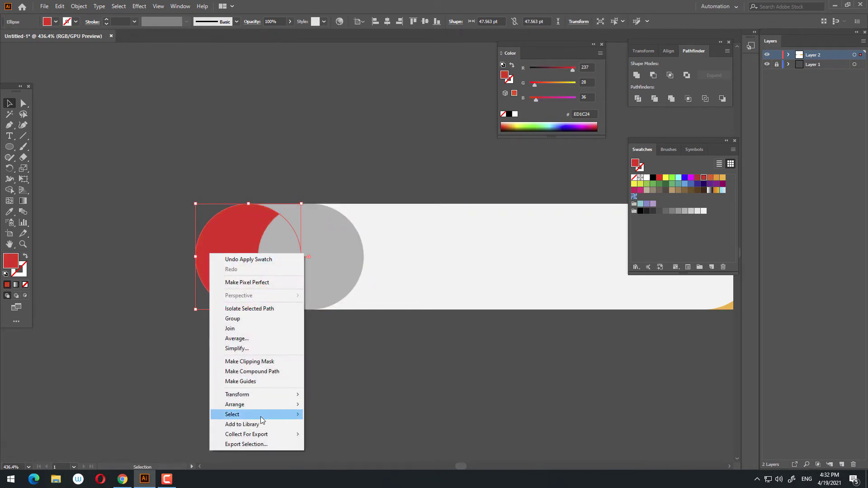
mouse_move(265, 405)
left_click(344, 405)
left_click(398, 346)
Draw a thin red rectangle about 382 by 12 pt lengthwise across the lower half of the bar, extending past its orange end.
key("z")
left_click_drag(401, 335, 217, 328)
left_click_drag(294, 306, 52, 250)
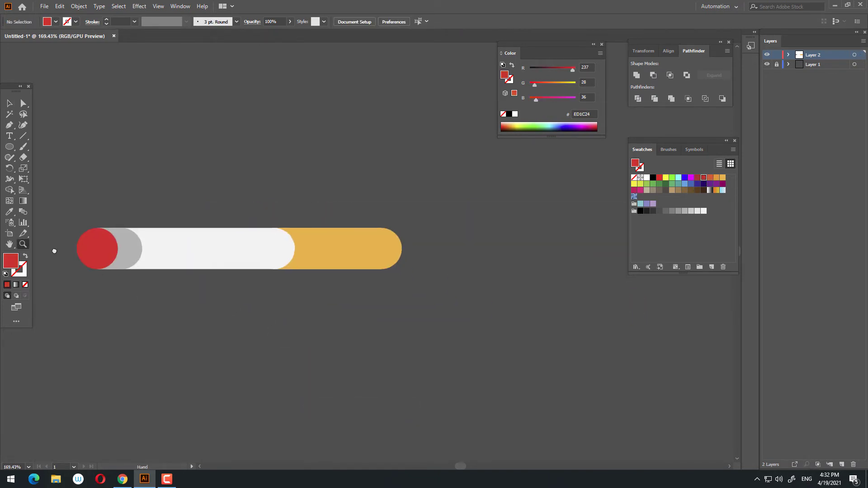
left_click_drag(305, 277, 231, 273)
scroll(219, 233, "up", 4)
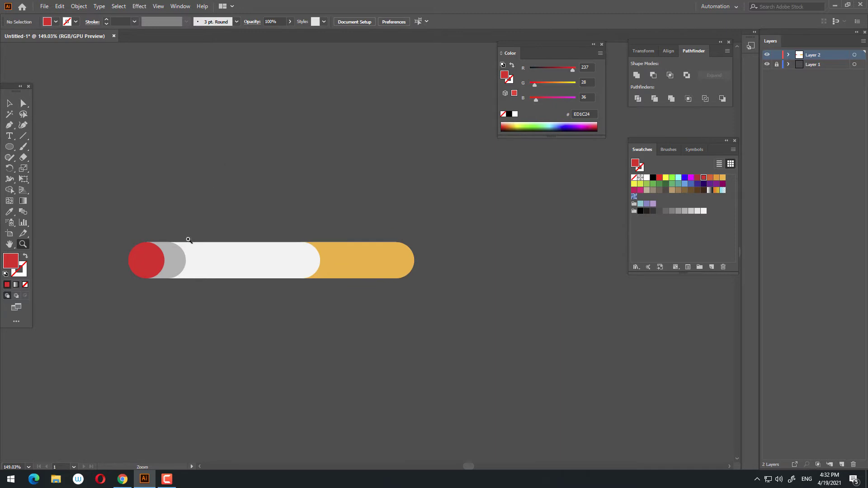
left_click(9, 103)
scroll(390, 339, "up", 2)
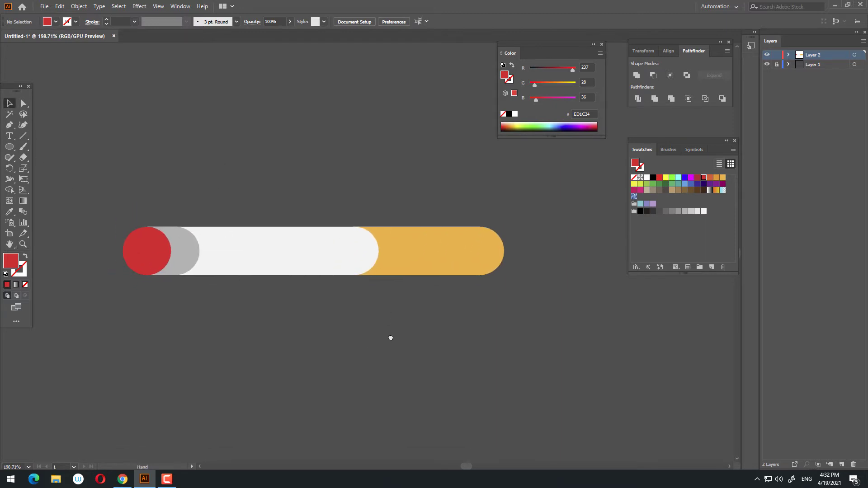
left_click_drag(10, 147, 50, 148)
left_click_drag(517, 263, 131, 273)
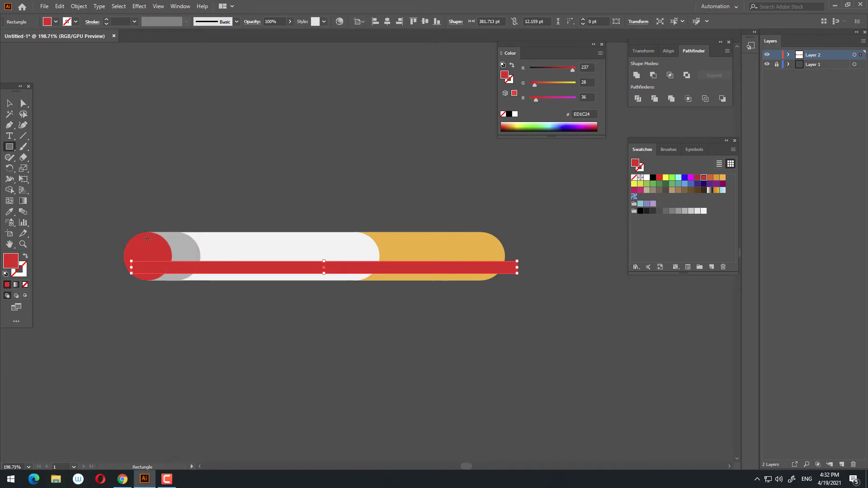
left_click_drag(148, 238, 509, 244)
key("ctrl+z")
Raise the red strip's upper edge to the bar's horizontal centre line.
left_click(10, 103)
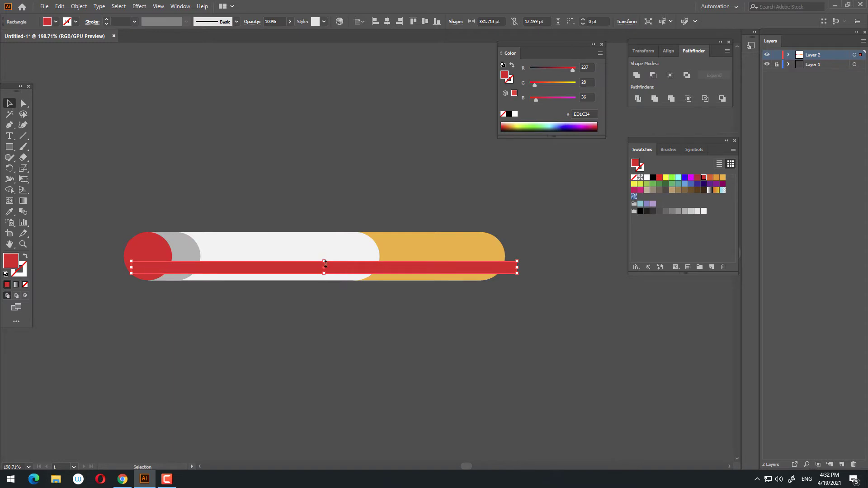
left_click_drag(324, 261, 327, 307)
left_click(347, 308)
key("z")
left_click(8, 103)
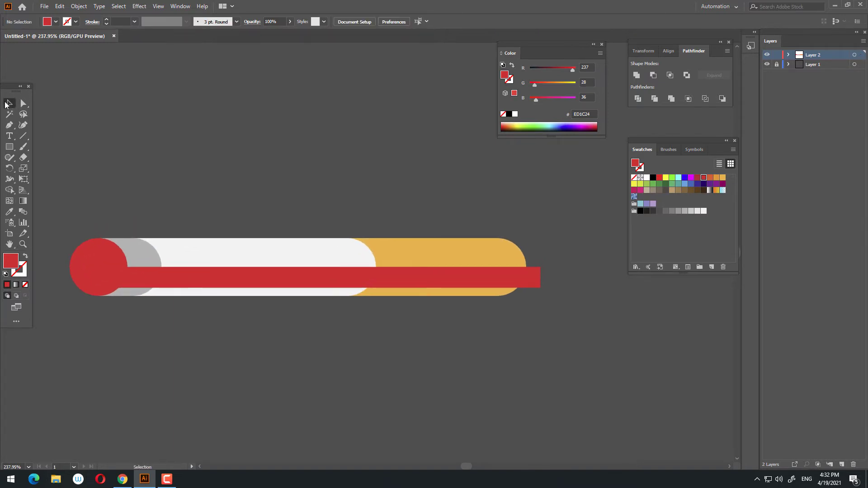
Fill the red strip with brown (A67C52) and overlay its lower half with a copy filled in darker brown (754C24).
left_click(318, 281)
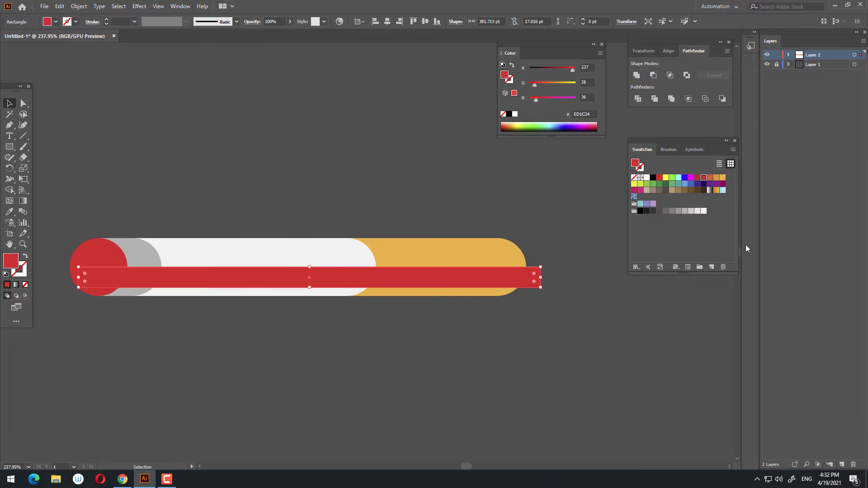
left_click(679, 190)
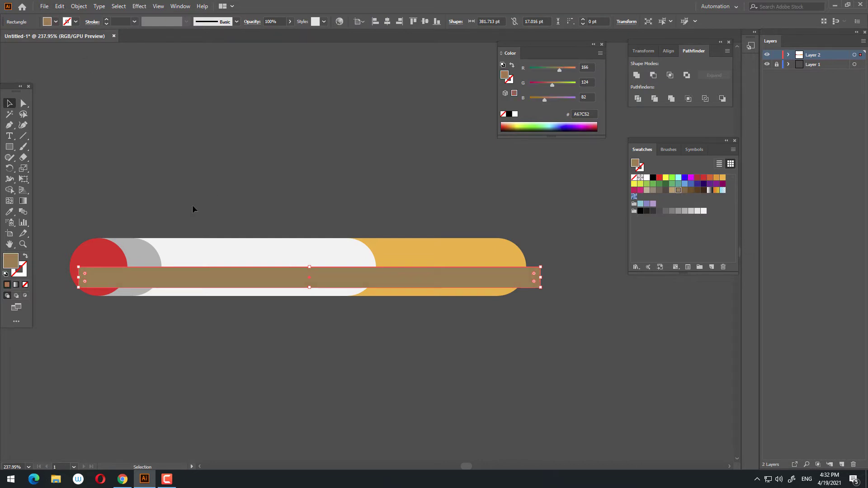
left_click(60, 6)
left_click(86, 50)
left_click(60, 6)
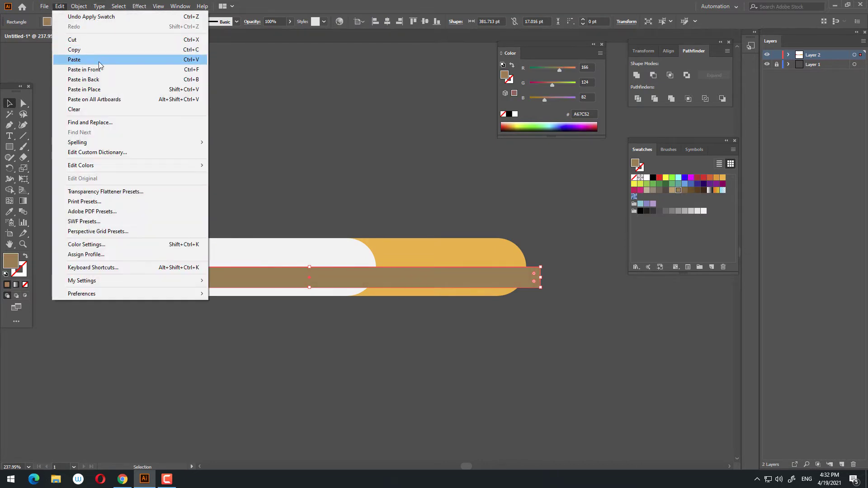
left_click(99, 64)
left_click_drag(310, 268, 313, 278)
left_click(691, 191)
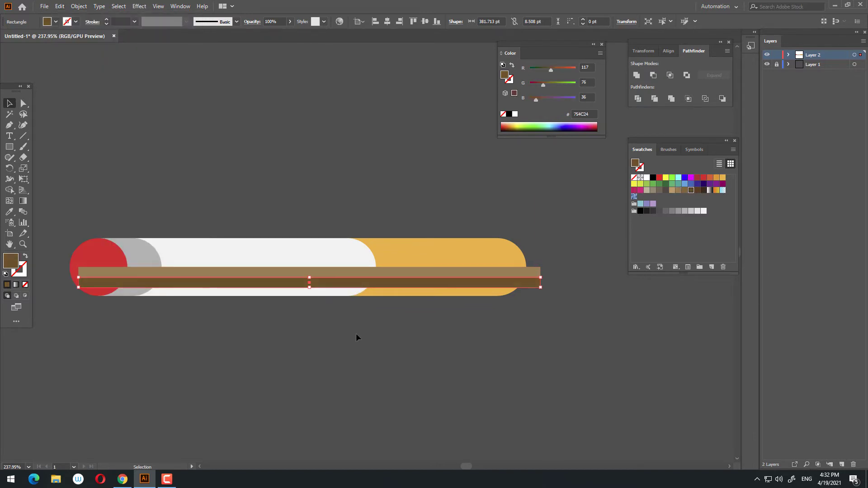
Bring the red circle to the front, above both brown strips.
left_click(83, 254)
right_click(83, 254)
mouse_move(163, 407)
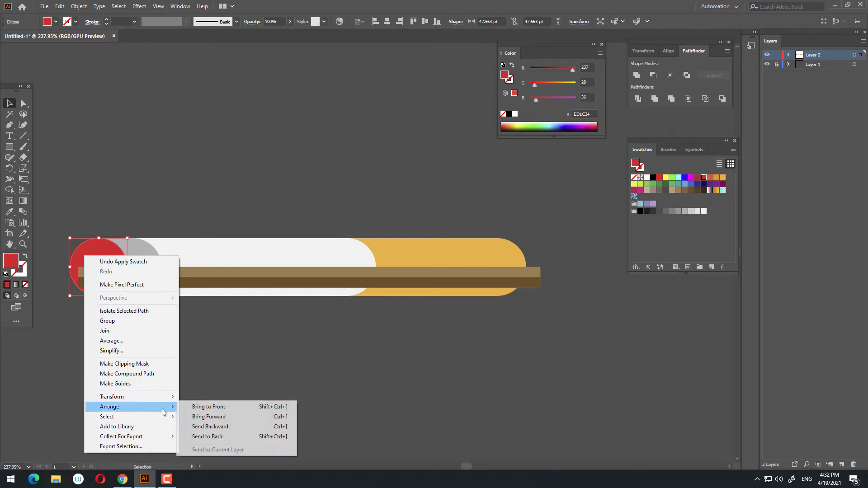
left_click(240, 409)
left_click(476, 367)
Divide all overlapping shapes except the red circle with Pathfinder Divide and ungroup the resulting pieces.
left_click_drag(590, 343, 202, 211)
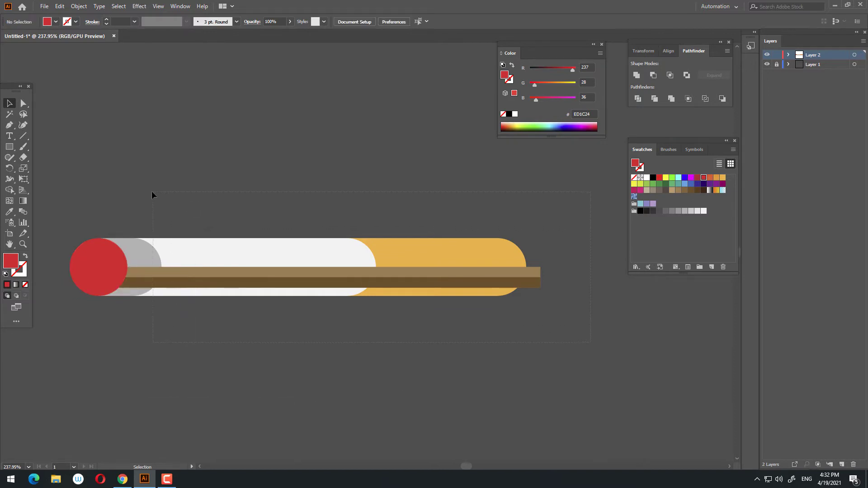
key("ctrl+a")
left_click(637, 98)
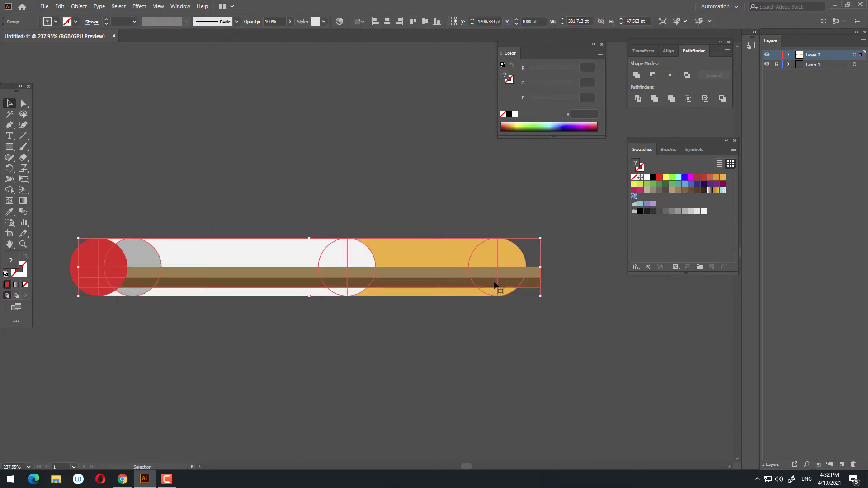
key("shift+ctrl+g")
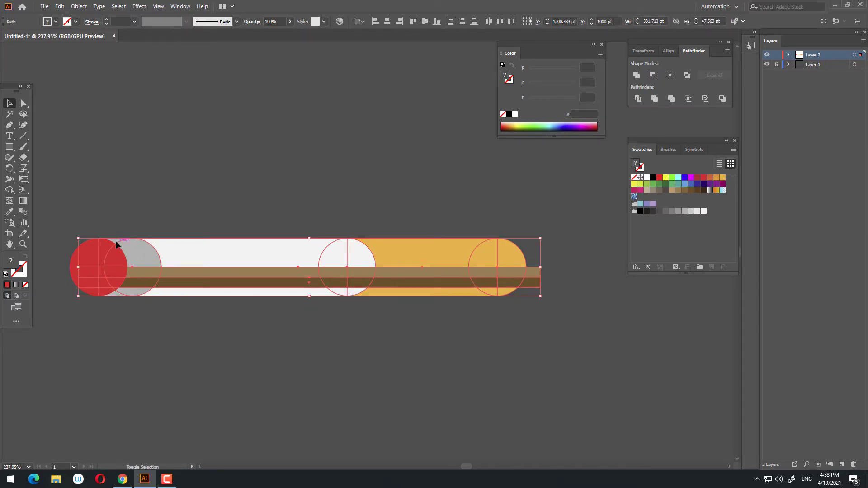
left_click(636, 101)
right_click(377, 273)
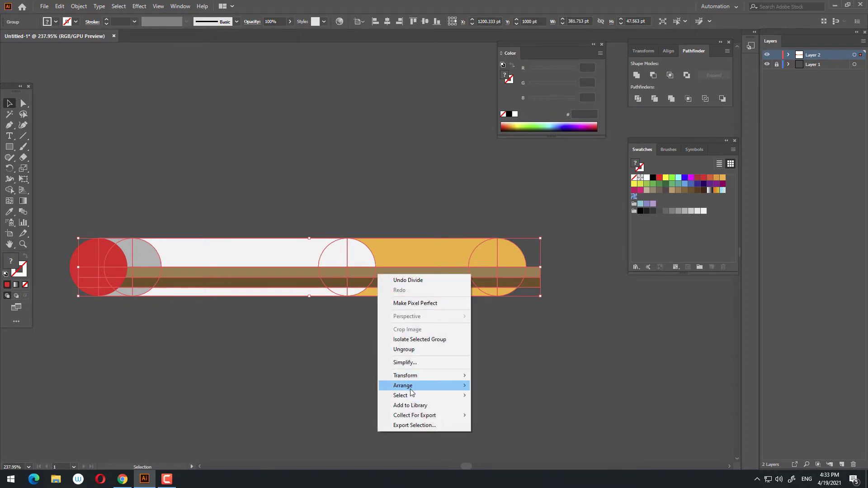
left_click(403, 349)
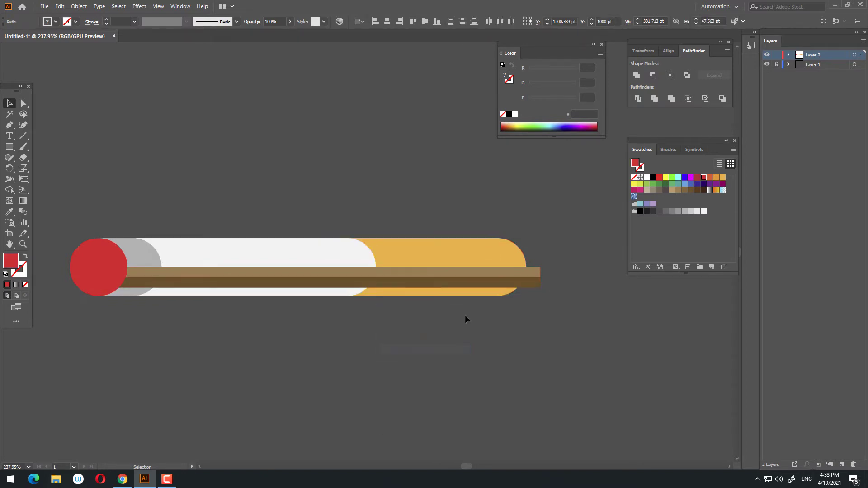
Delete the brown strip pieces that protrude beyond the rounded orange end.
left_click(464, 316)
left_click_drag(531, 219, 547, 286)
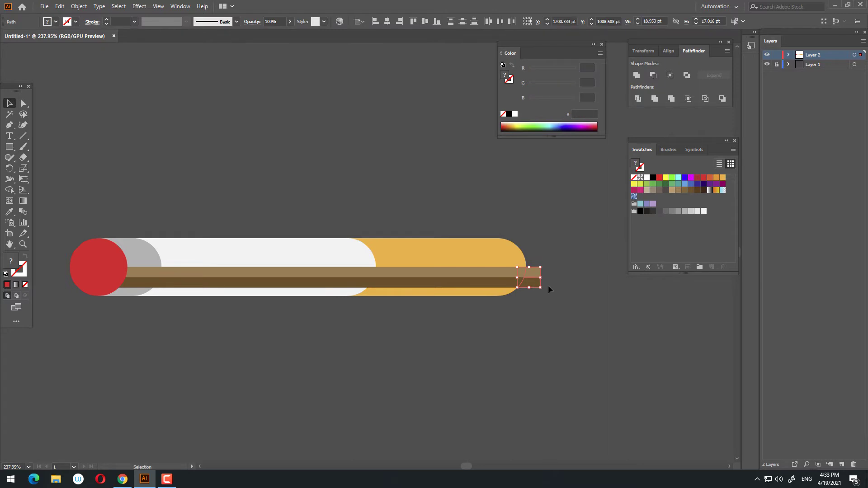
key("Delete")
Fill the upper strip pieces over the orange section with orange (F7931E) and unite them.
left_click(510, 276)
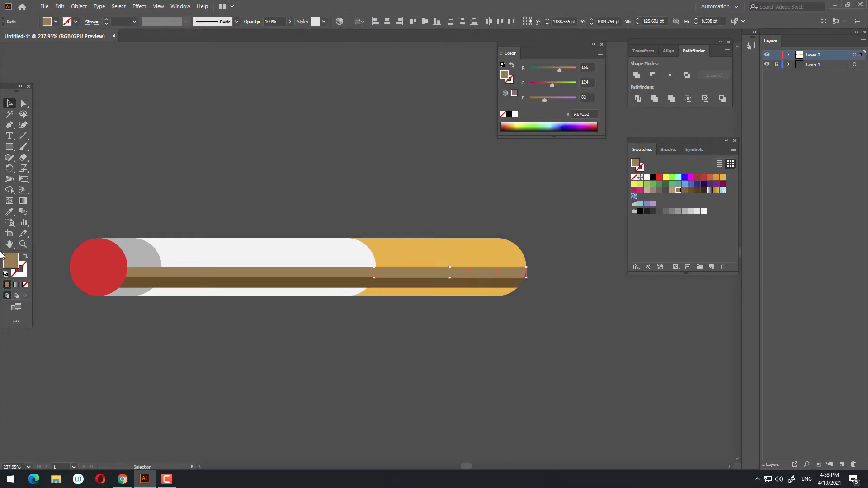
left_click(9, 211)
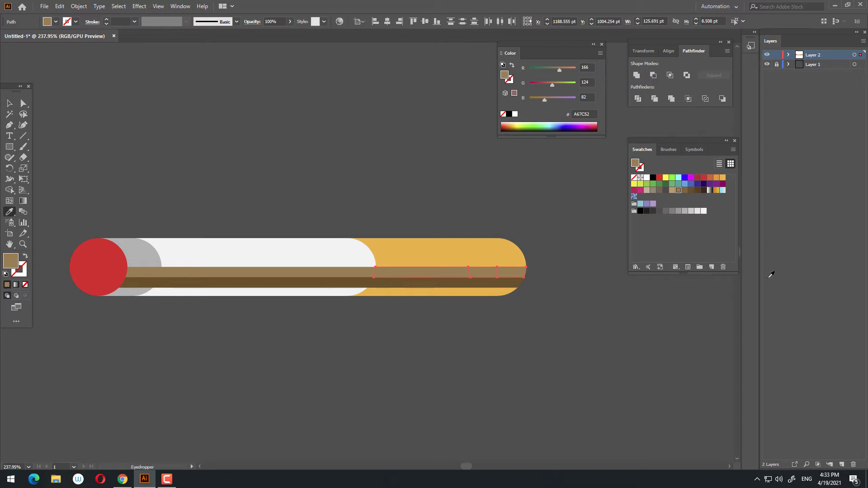
left_click(716, 177)
left_click(636, 74)
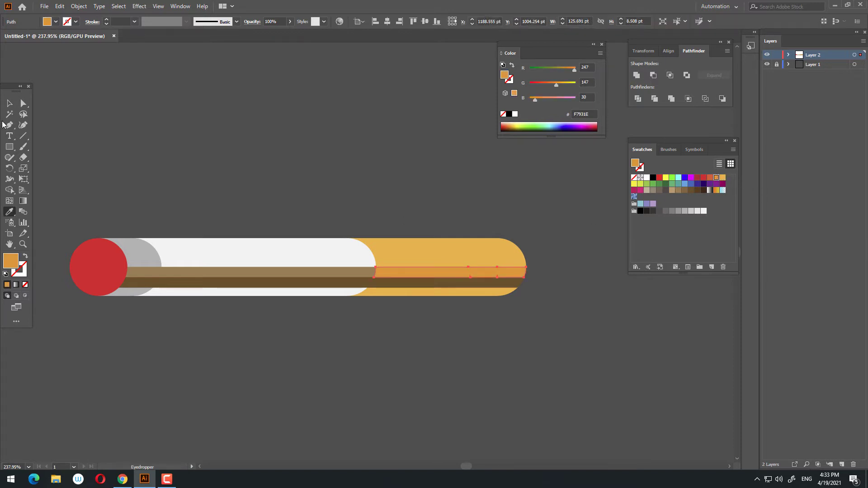
Fill the lower strip pieces over the orange section with red-orange (F15A24).
left_click(9, 103)
left_click(501, 284)
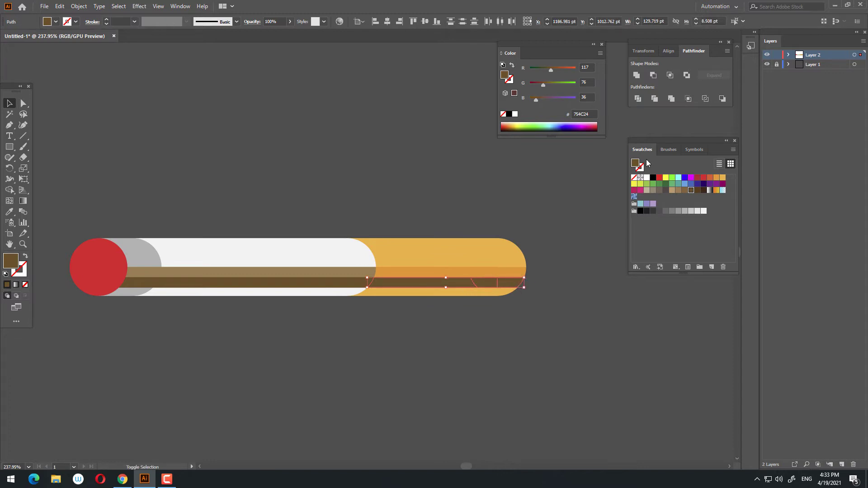
left_click(708, 178)
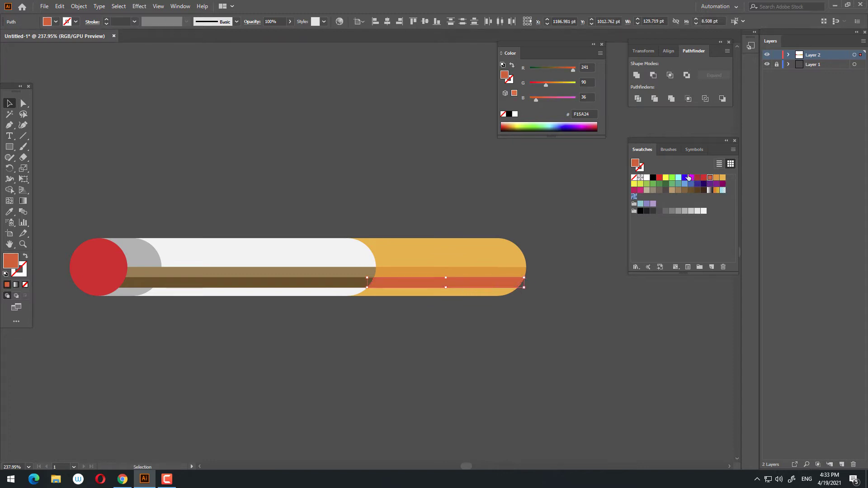
left_click(523, 348)
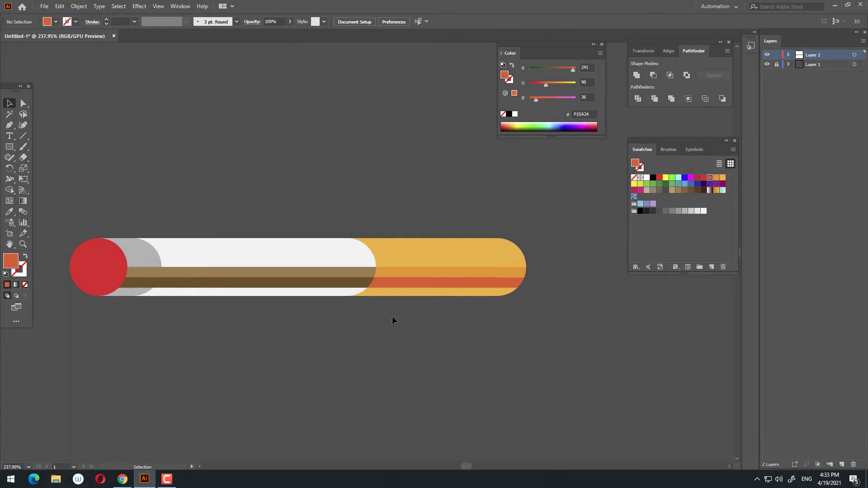
Fill the lower strip pieces over the white section with light grey (CCCCCC) and unite them.
left_click(361, 284)
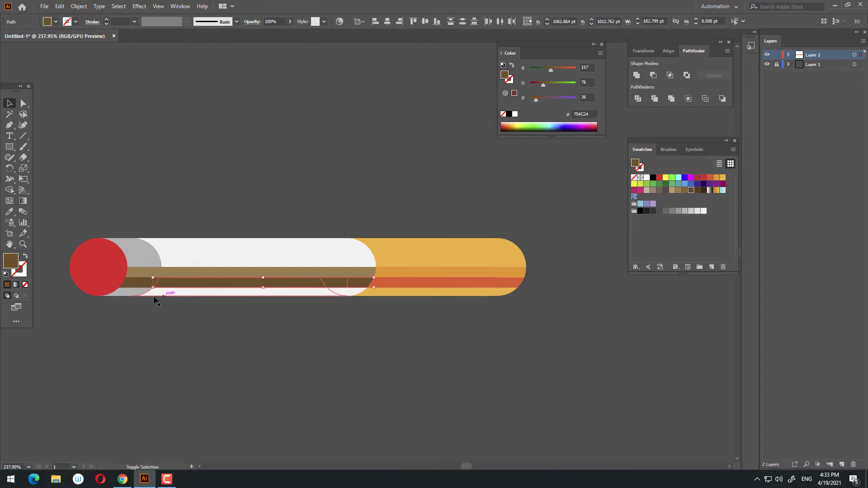
left_click(690, 211)
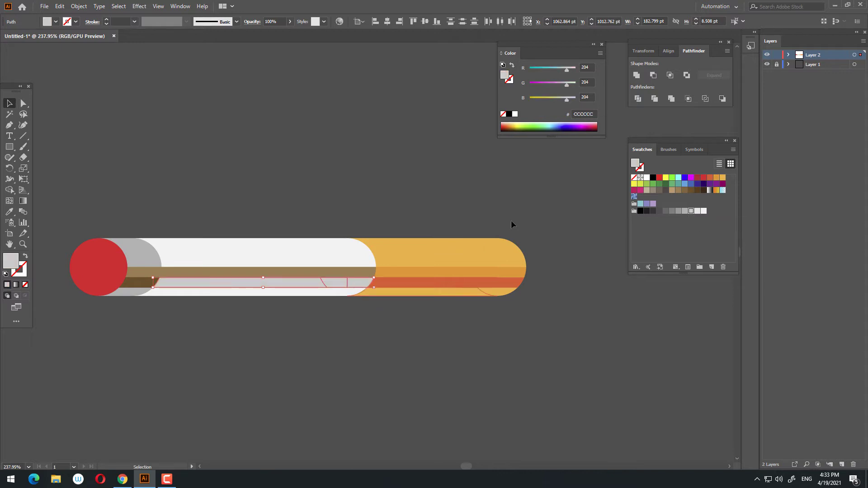
left_click(635, 73)
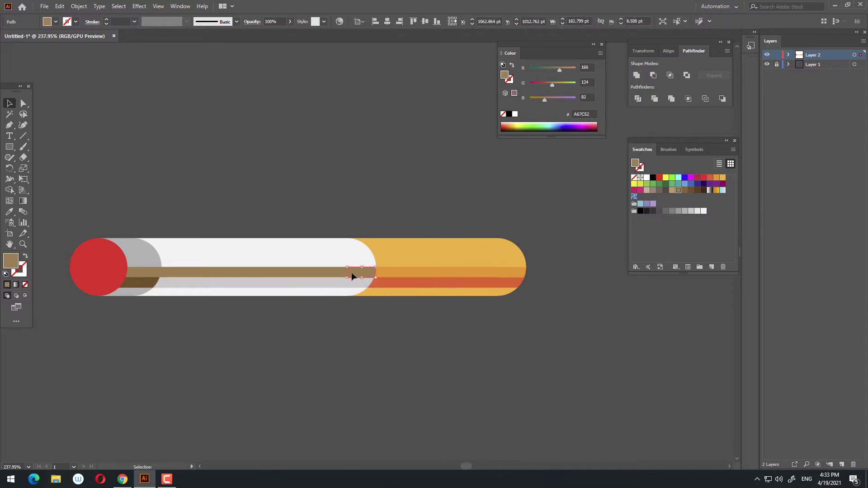
Fill the upper strip pieces over the white section with pale grey (E6E6E6) and unite them.
left_click(282, 273)
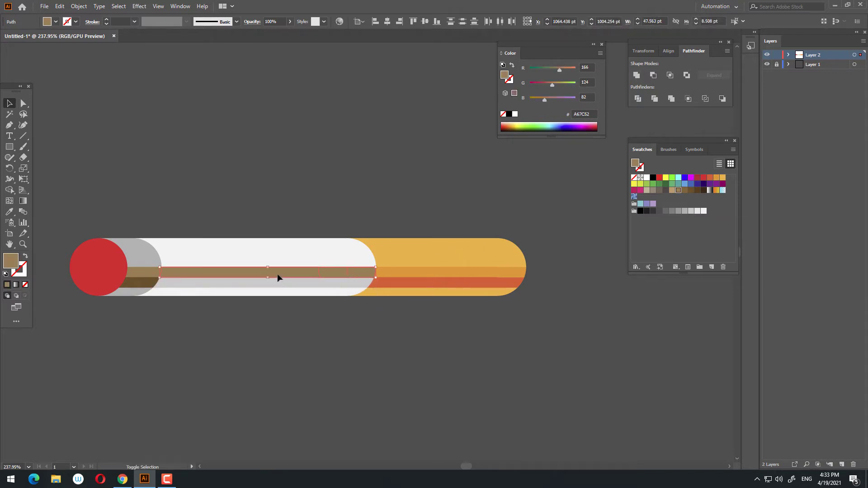
left_click(697, 211)
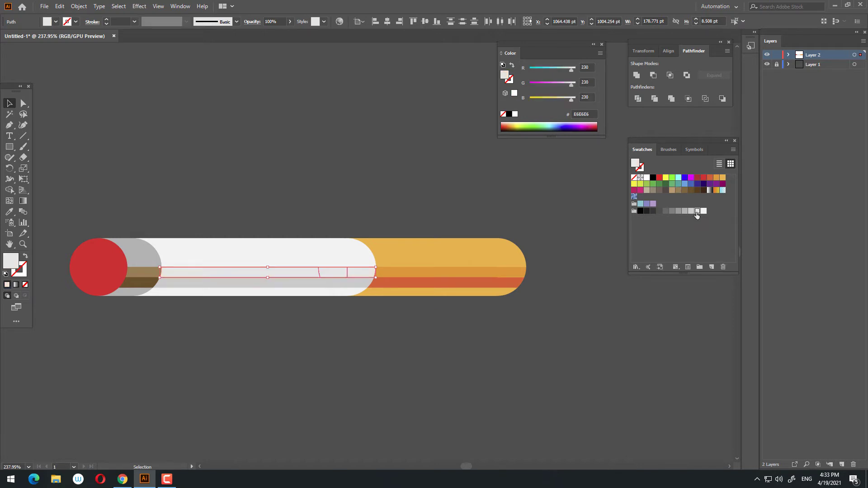
left_click(639, 74)
left_click(478, 366)
Unite the lower dark brown strip pieces over the grey section and fill them with a grey one shade darker than 999999.
key("z")
mouse_move(505, 327)
left_mouse_down()
mouse_move(449, 337)
mouse_move(493, 338)
left_mouse_up()
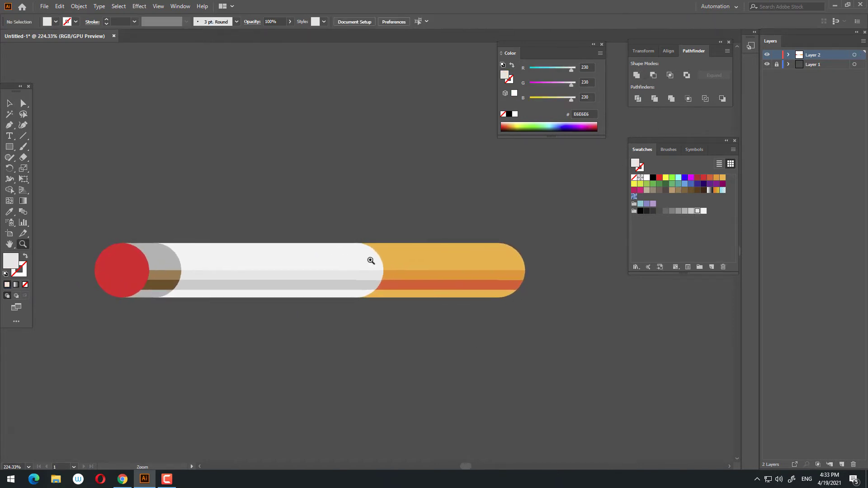
left_click(163, 284)
left_click(169, 276, "shift")
left_click(167, 307)
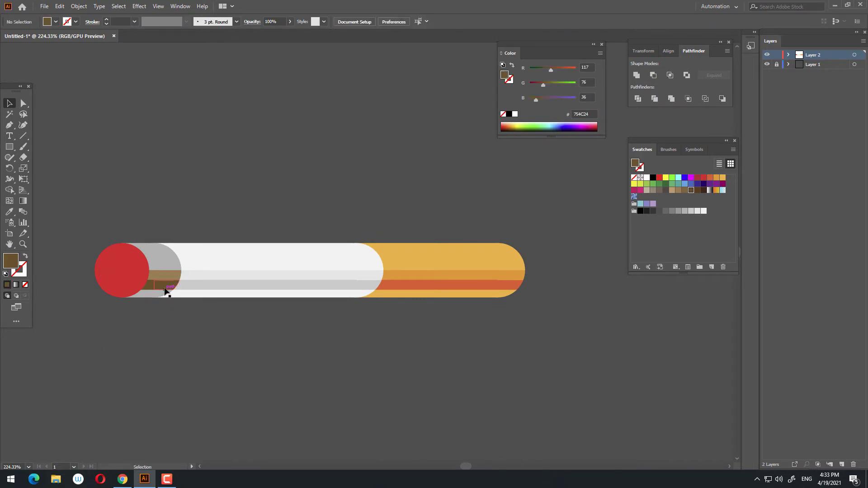
left_click(165, 287)
left_click(147, 288, "shift")
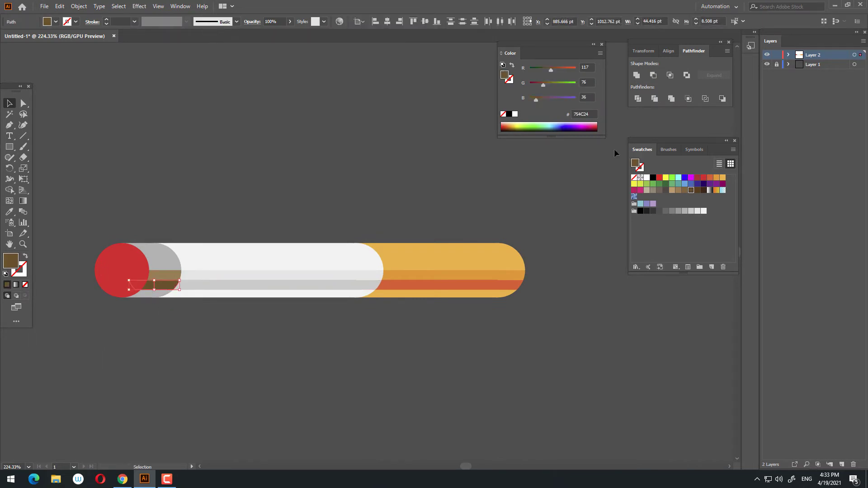
left_click(635, 76)
left_click(678, 211)
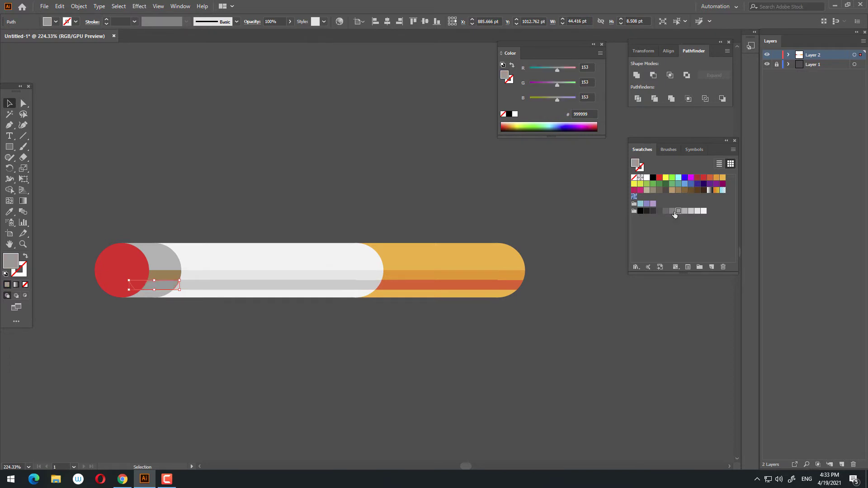
left_click(672, 211)
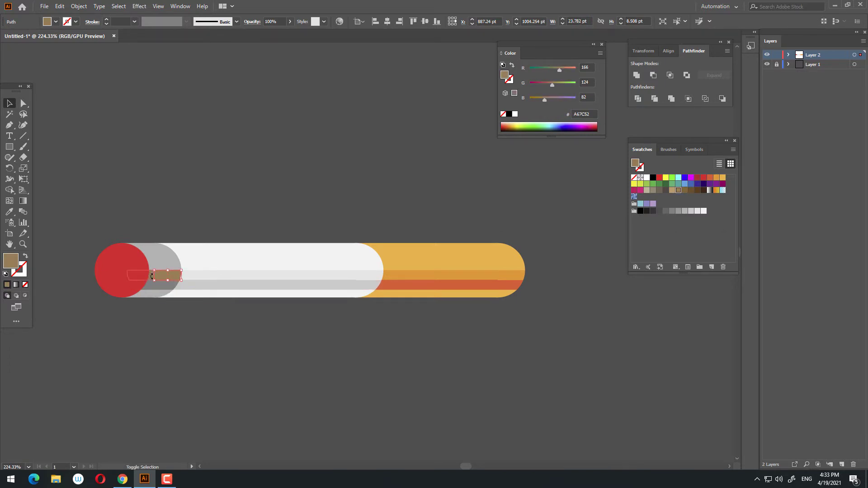
Fill the upper brown strip pieces over the grey section with medium grey (999999).
left_click(153, 277, "shift")
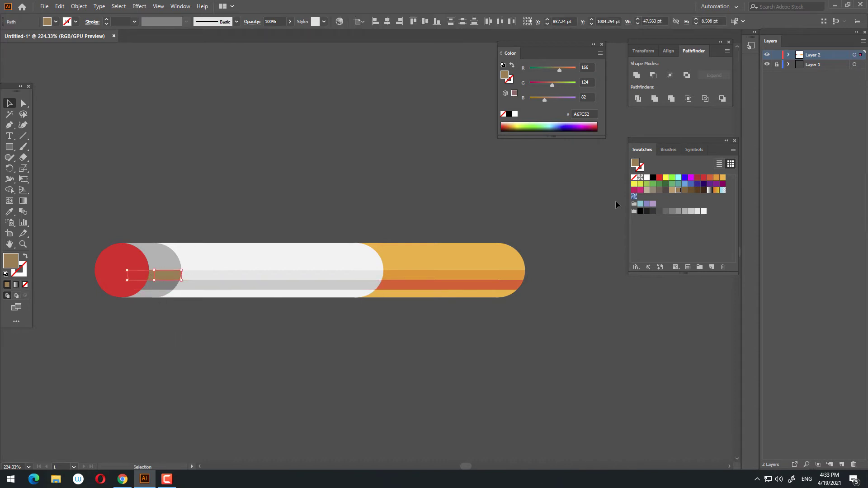
left_click(678, 211)
left_click(354, 382)
Draw a small circle about 6.5 pt in diameter on the orange section, near its upper edge beside the white section.
key("z")
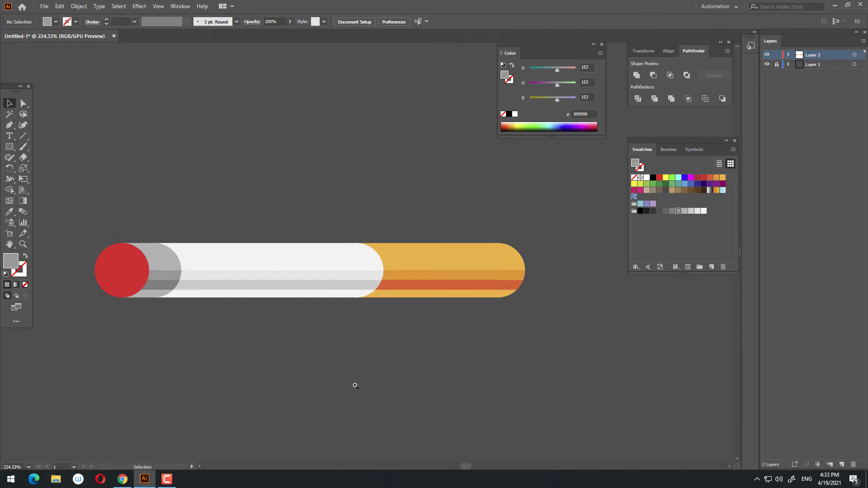
left_click_drag(354, 381, 219, 401)
left_click_drag(352, 362, 449, 401)
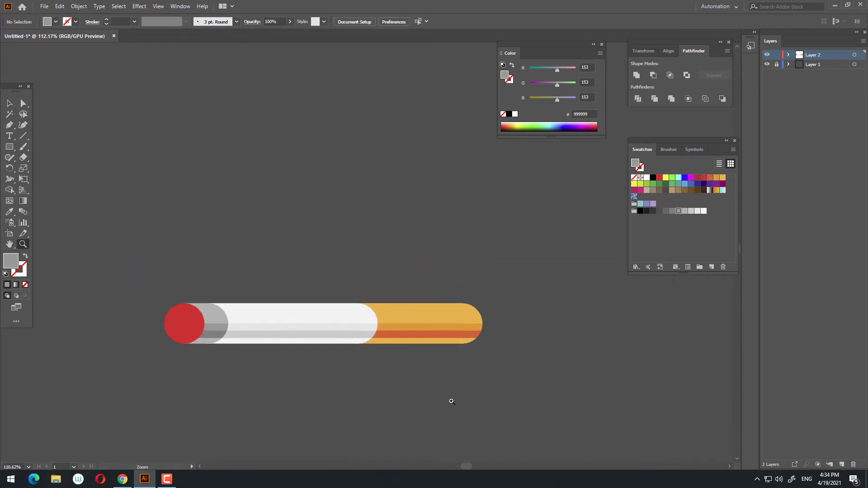
left_click_drag(354, 377, 397, 389)
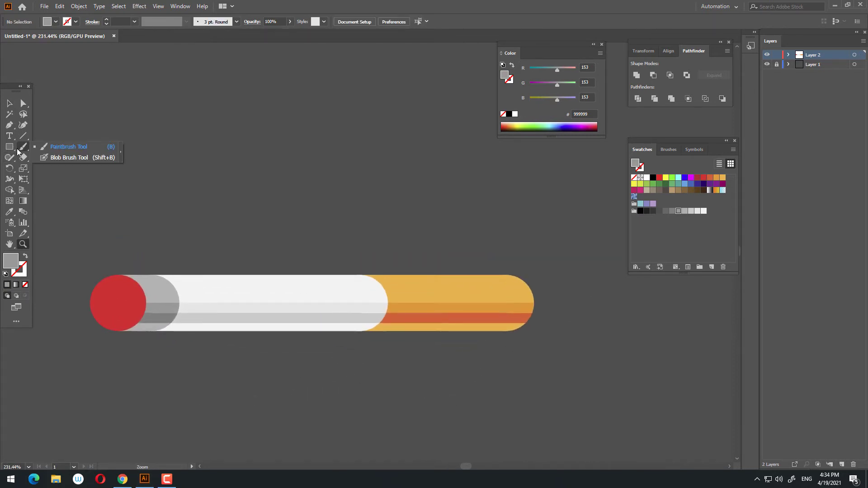
left_click_drag(10, 148, 45, 168)
left_click_drag(390, 279, 398, 287)
left_click(634, 184)
Fill the small circle with a lighter tint of the orange section's colour (FFBC64).
key("z")
left_click_drag(385, 346, 477, 367)
left_click_drag(461, 324, 315, 388)
left_click(10, 212)
left_click(310, 315)
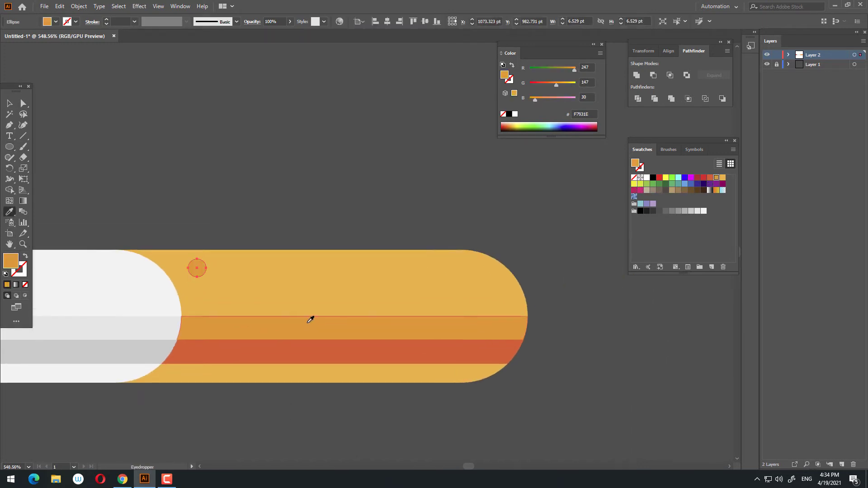
double_click(17, 264)
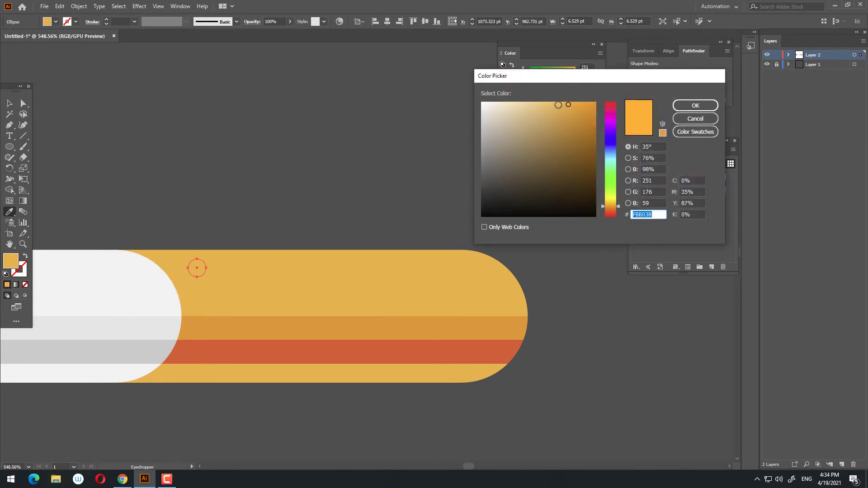
left_click(558, 105)
left_click_drag(553, 106, 551, 102)
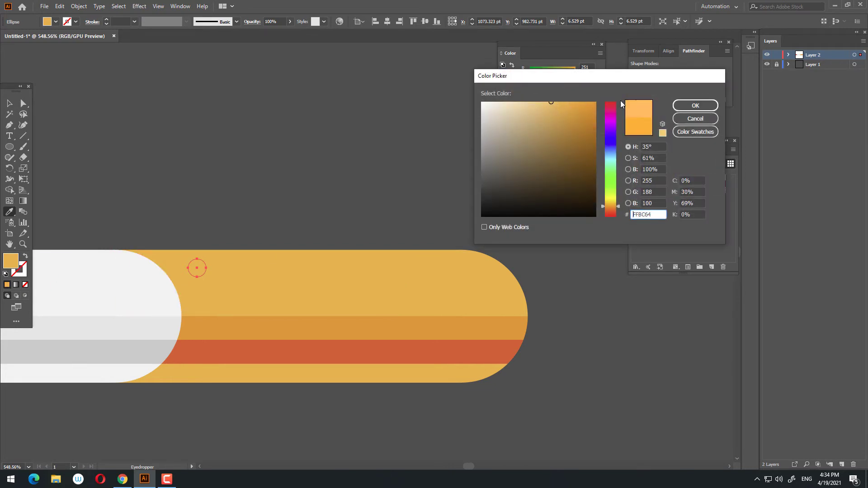
left_click(687, 105)
left_click(9, 103)
left_click(70, 128)
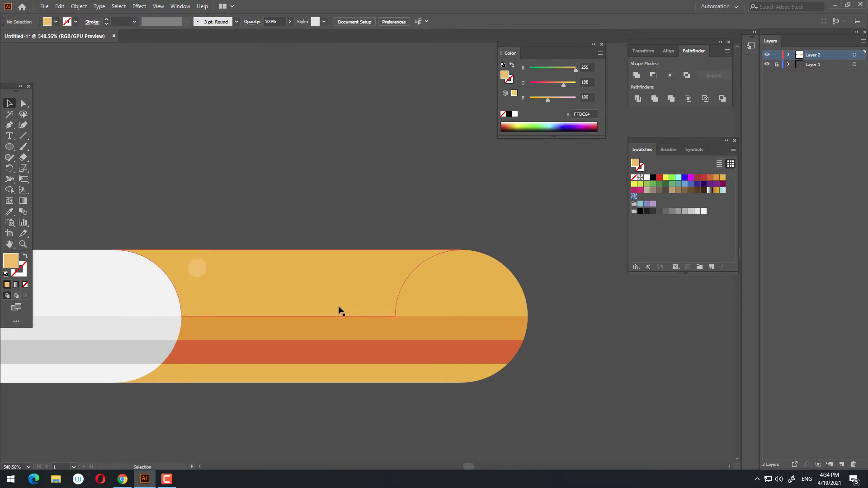
Fill the small circle on the orange section with a lighter peach tint (FFCB8D).
left_click(196, 271)
double_click(15, 262)
left_click(544, 103)
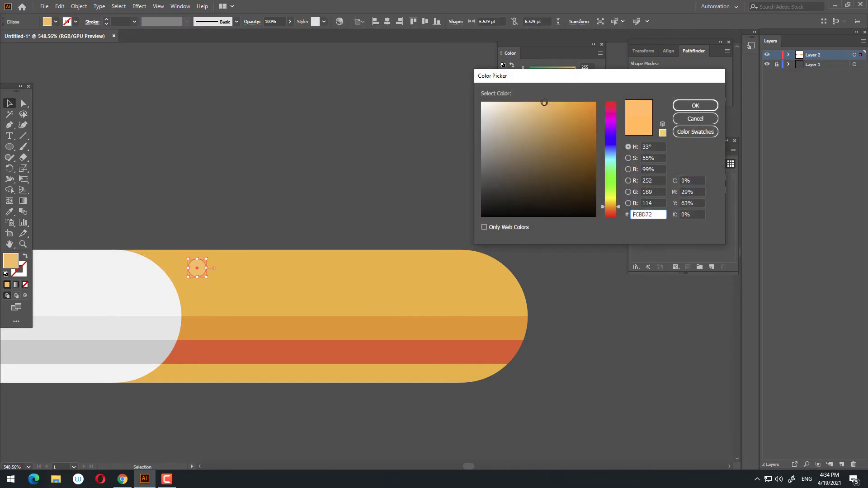
left_click(695, 106)
Scatter five copies of the peach circle over the orange section's upper part.
left_click_drag(197, 270, 246, 302)
left_click(309, 400)
left_click_drag(197, 268, 279, 267)
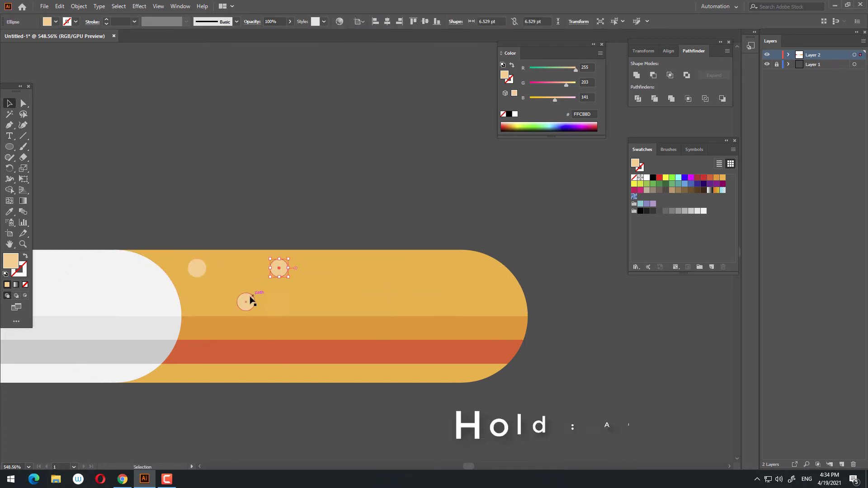
left_click_drag(248, 298, 358, 304)
left_click_drag(416, 273, 480, 297)
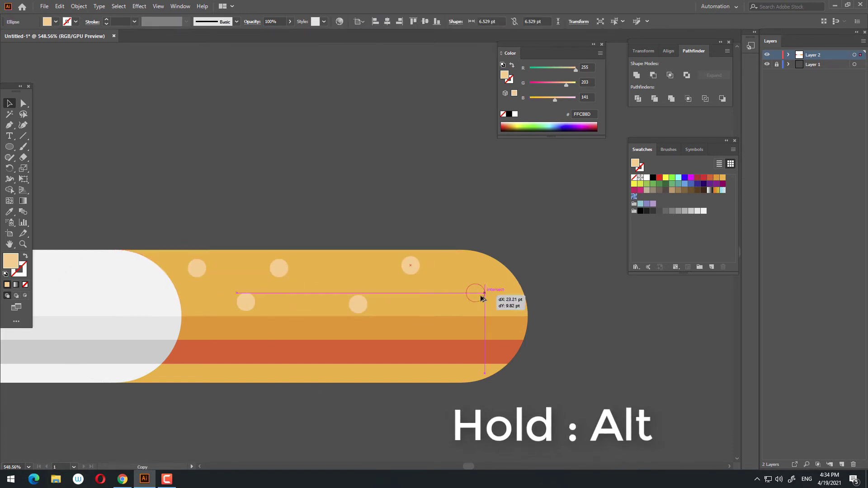
Add circle copies along the lower orange edge, on the darker strips and in the upper part, shrinking one upper copy to about 2.55 pt.
left_click_drag(413, 273, 302, 378)
left_click(339, 413)
left_click_drag(407, 377, 266, 344)
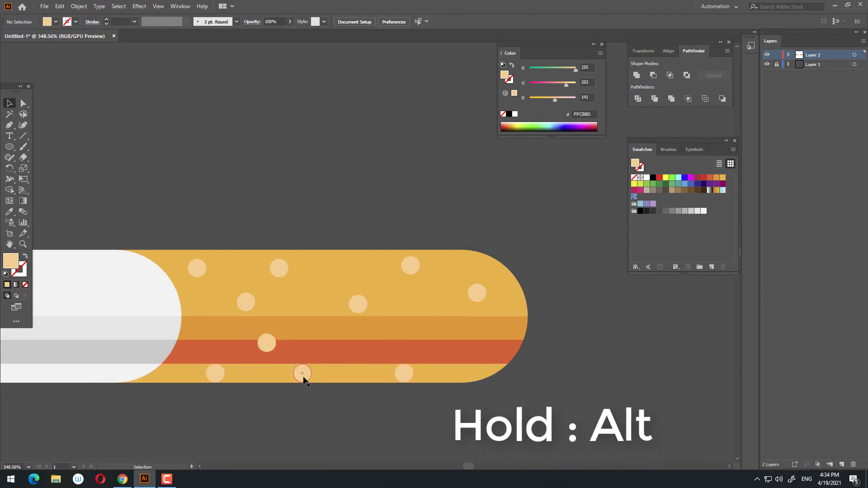
left_click_drag(302, 380, 306, 306)
left_click(480, 443)
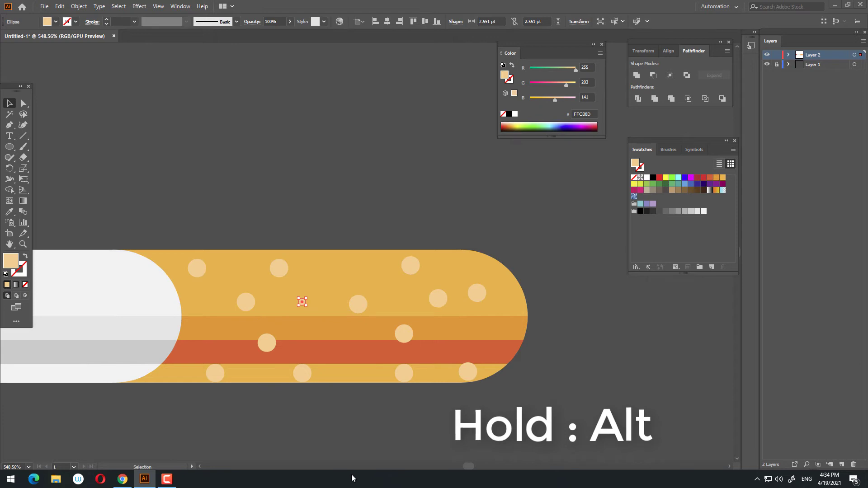
Shrink three circles along the lower orange edge to varied sizes, the one nearest the rounded end to about 3.1 pt.
left_click(410, 380)
left_click_drag(415, 384, 492, 385)
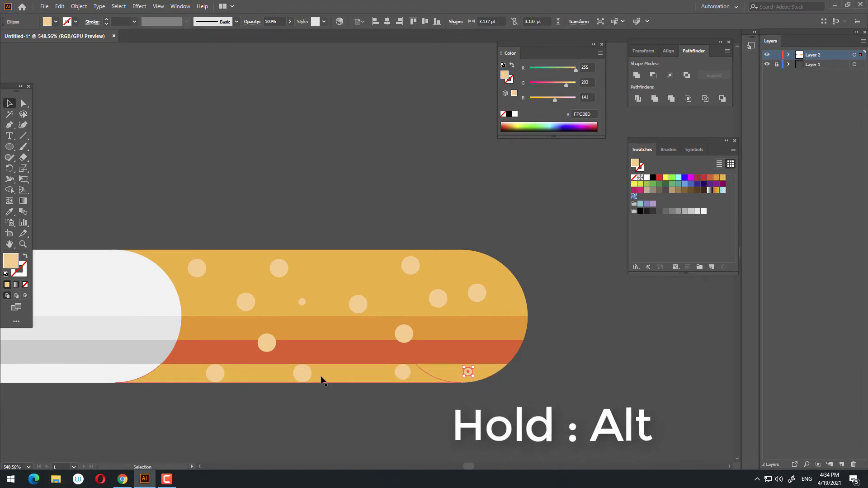
left_click(304, 373)
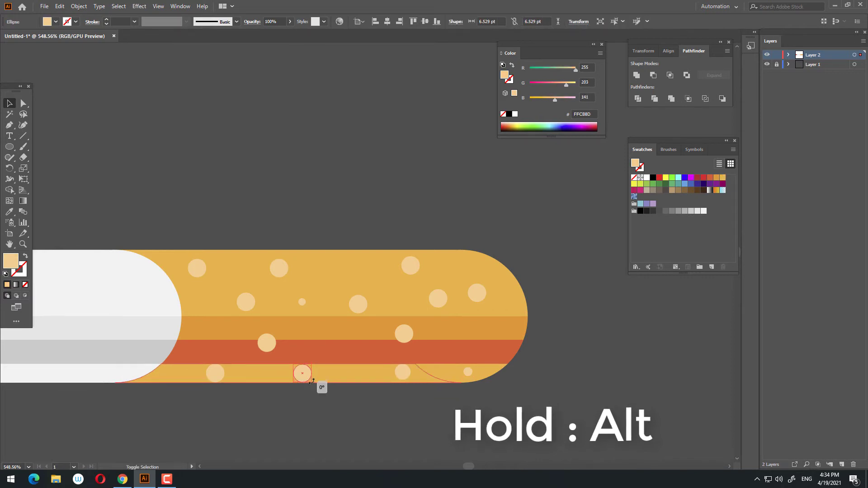
left_click_drag(312, 383, 215, 382)
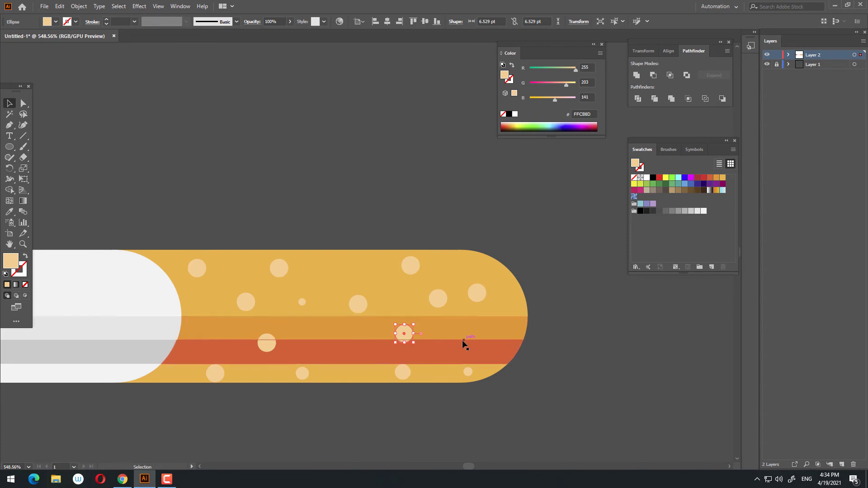
Resize and reposition the circles on the two darker filter strips, and add one copy about 3.6 pt wide to each strip.
left_click_drag(402, 329, 403, 334)
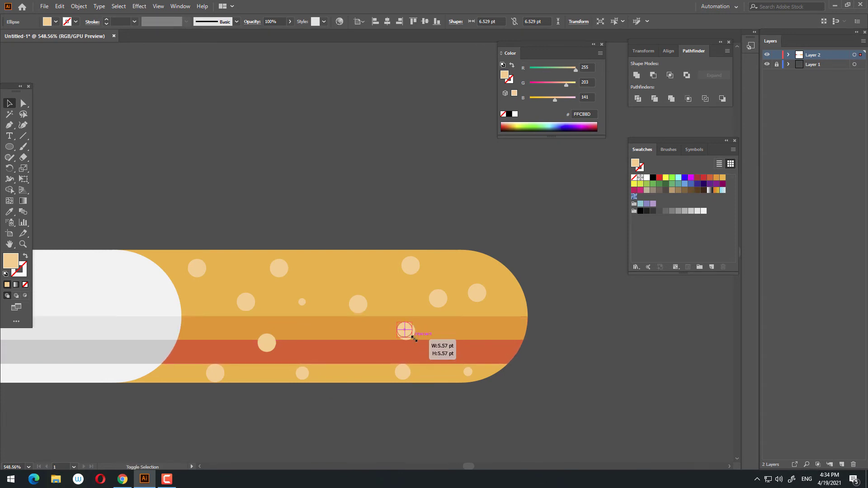
left_click_drag(265, 343, 268, 357)
left_click_drag(269, 356, 375, 356)
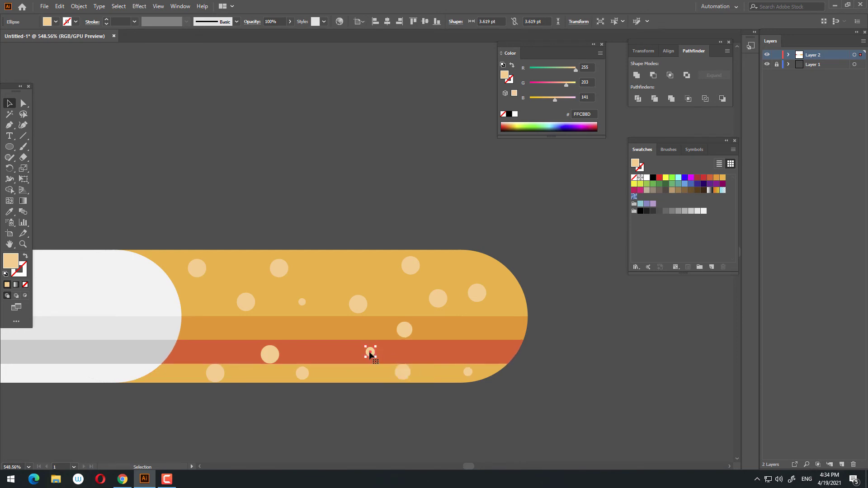
left_click_drag(313, 338, 310, 325)
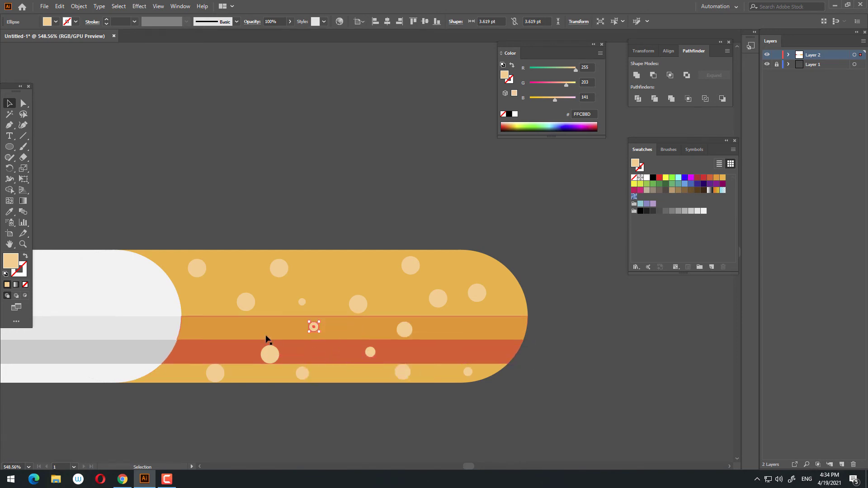
Fill both circles on the upper darker strip with the orange section's base colour (FBB03B).
left_click(403, 330, "shift")
left_click(9, 212)
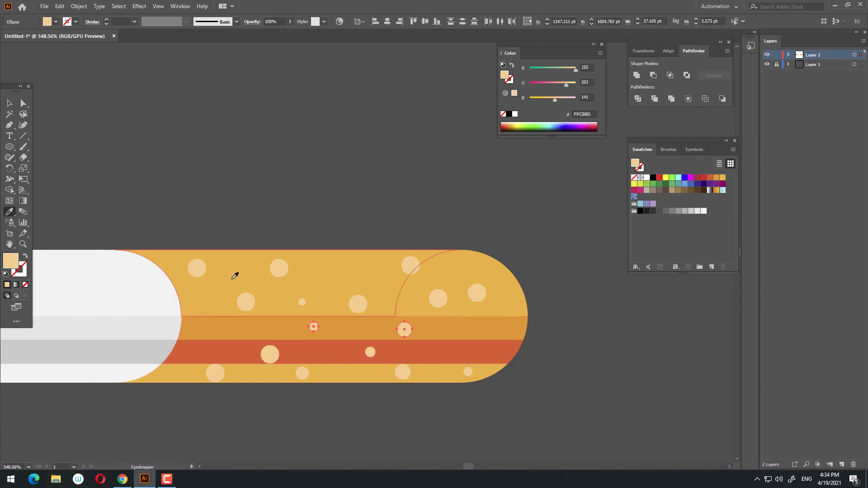
left_click(253, 285)
left_click(9, 103)
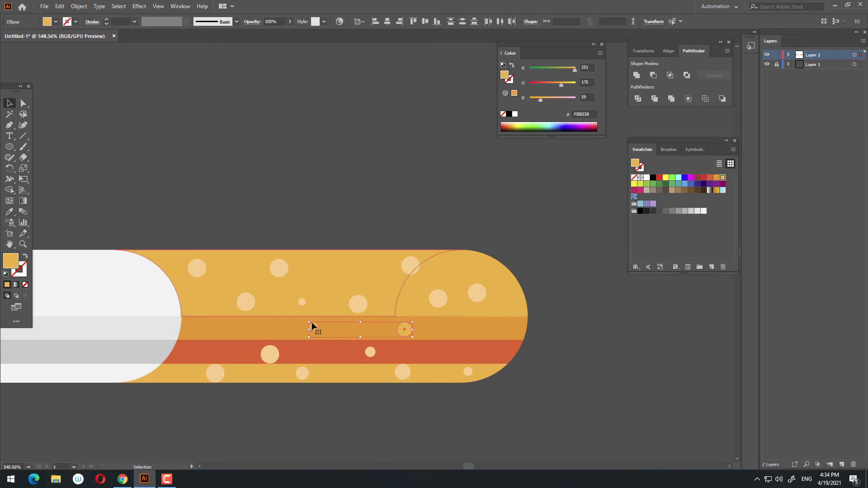
Add a slightly smaller circle copy at the red strip's rounded end and fill the strip's three circles with the darker orange F7931E.
left_click_drag(269, 359, 497, 361)
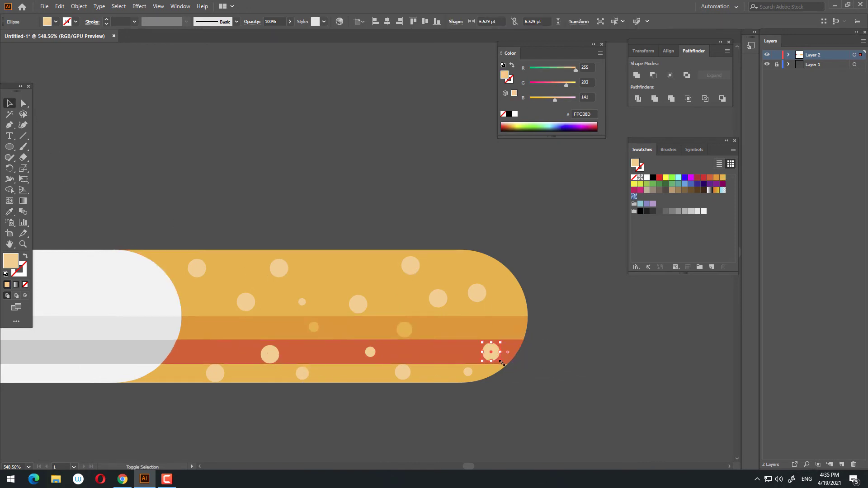
left_click(370, 352, "shift")
left_click(270, 354, "shift")
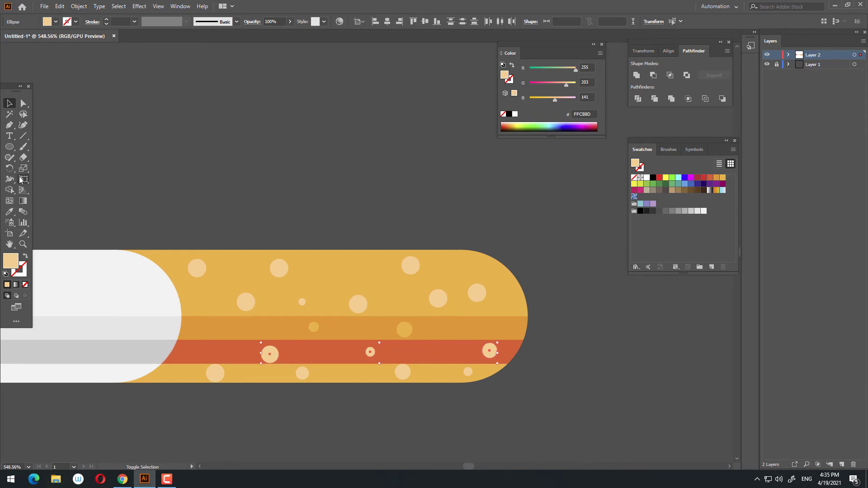
left_click(11, 214)
left_click(237, 328)
key("z")
left_click_drag(507, 321, 449, 351)
left_click(448, 351)
key("v")
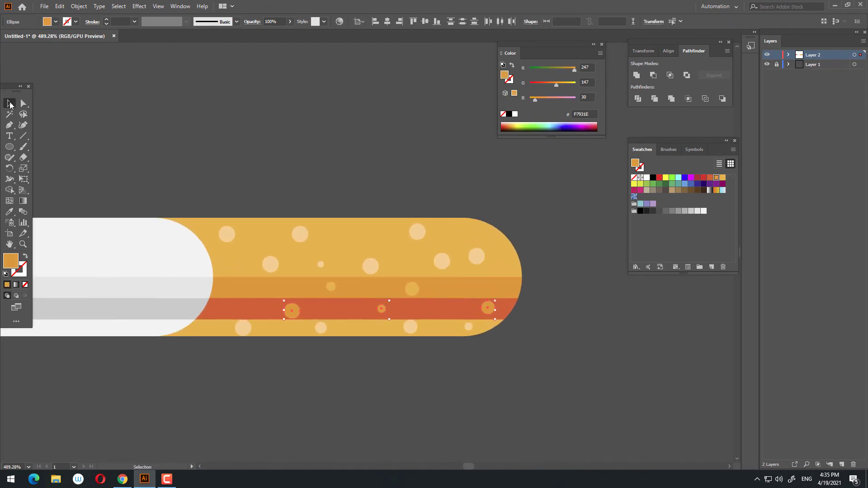
Duplicate the smallest peach circle into empty spots near the orange section's upper and lower edges.
left_click_drag(321, 264, 470, 232)
left_click(401, 168)
left_click(584, 273)
Draw a circle about 110 pt in diameter over the cigarette's red tip and fill it with white.
key("z")
left_click_drag(587, 277, 465, 359)
left_click_drag(11, 147, 46, 168)
left_click_drag(157, 222, 242, 244)
left_click(646, 177)
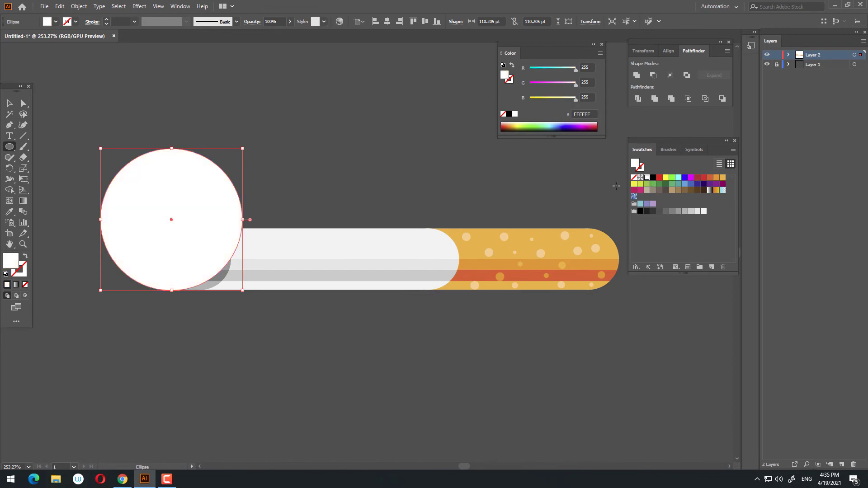
Set the large white circle's opacity to 10%.
left_click(10, 104)
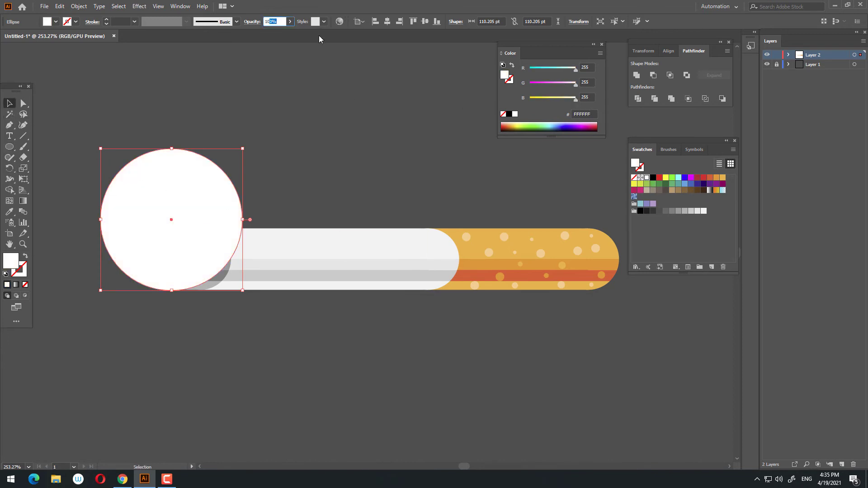
type("10")
key("Return")
right_click(202, 205)
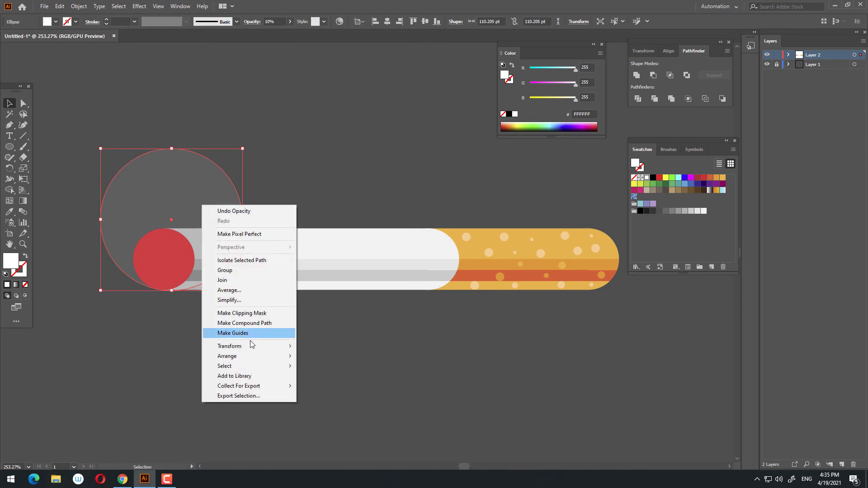
left_click(322, 354)
Set the opacity of the large white circle over the tip to 25%.
key("z")
left_click_drag(414, 336, 291, 294)
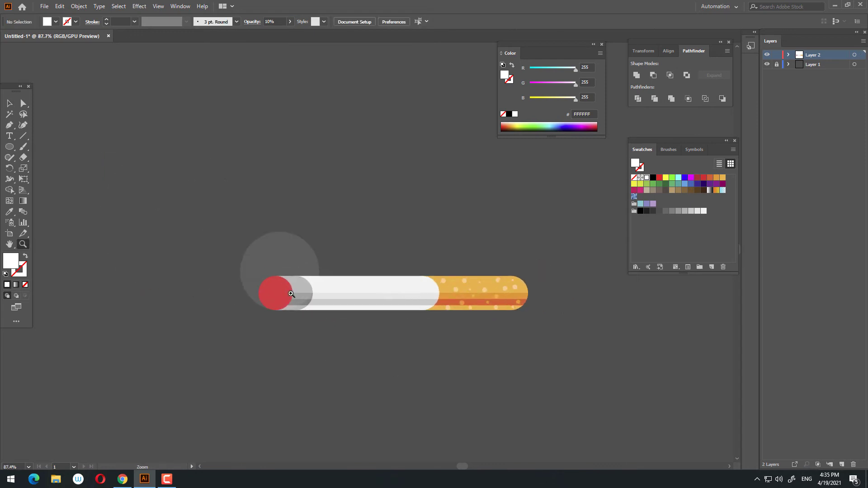
left_click(272, 249)
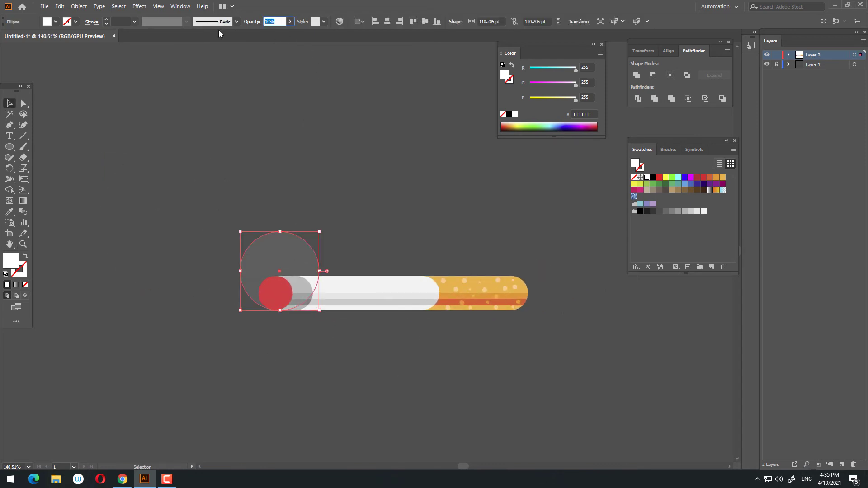
type("25")
key("Return")
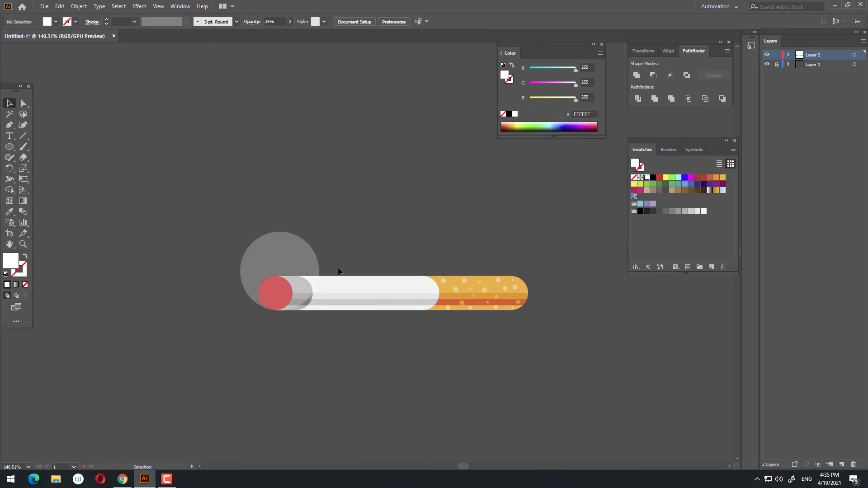
Place two progressively smaller copies of the translucent circle above the large one.
left_click_drag(319, 270, 292, 237)
left_click_drag(293, 277, 275, 219)
left_click(334, 239)
left_click(357, 238)
Draw a white rectangle about 266 by 79 pt in the empty area above and left of the cigarette.
left_click_drag(373, 243, 354, 299)
left_click_drag(362, 271, 279, 275)
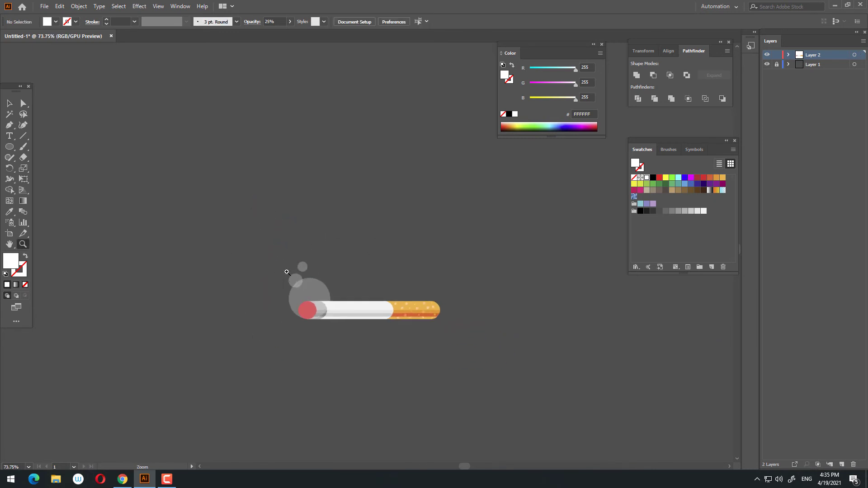
left_click_drag(8, 150, 43, 143)
left_click_drag(262, 274, 162, 243)
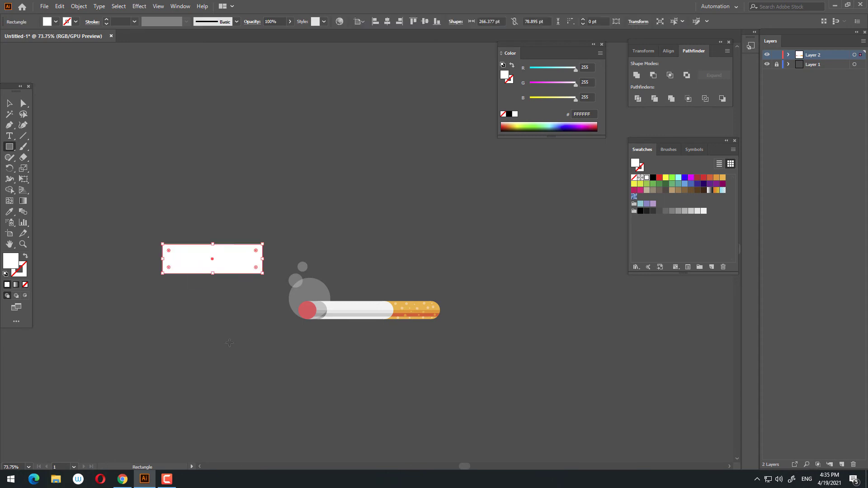
Stack two staggered copies of the white rectangle directly above it, making the upper copy slightly wider.
left_click(8, 104)
left_click_drag(233, 248, 219, 217)
key("ctrl+z")
left_click_drag(241, 259, 266, 202)
left_click(316, 236)
left_click(300, 217)
left_click(266, 203)
Add two more staggered rectangles on top of the stack, each further left, and shorten the topmost one.
left_click_drag(184, 233, 159, 179)
left_click_drag(322, 260, 372, 296)
left_click_drag(216, 213, 169, 176)
left_click(277, 179)
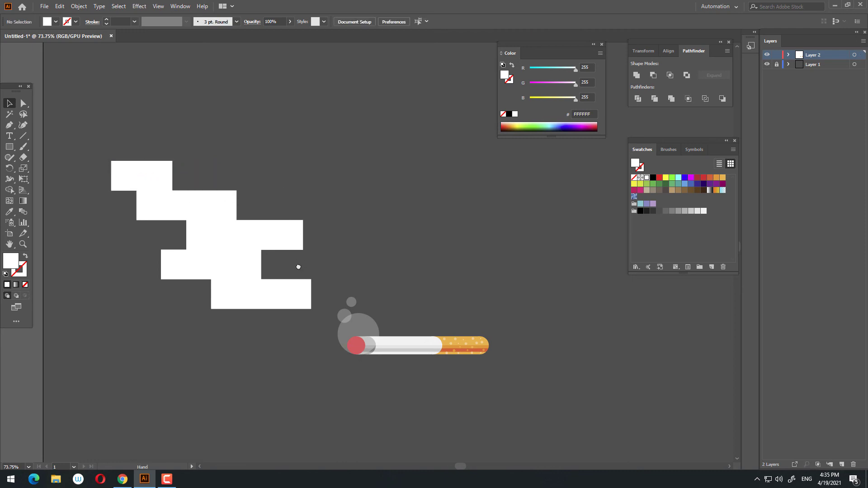
Place a half-size copy of the topmost rectangle above and left of the stack, separated by a small gap.
scroll(296, 266, "up", 1)
left_click_drag(136, 206, 118, 175)
left_click(194, 171)
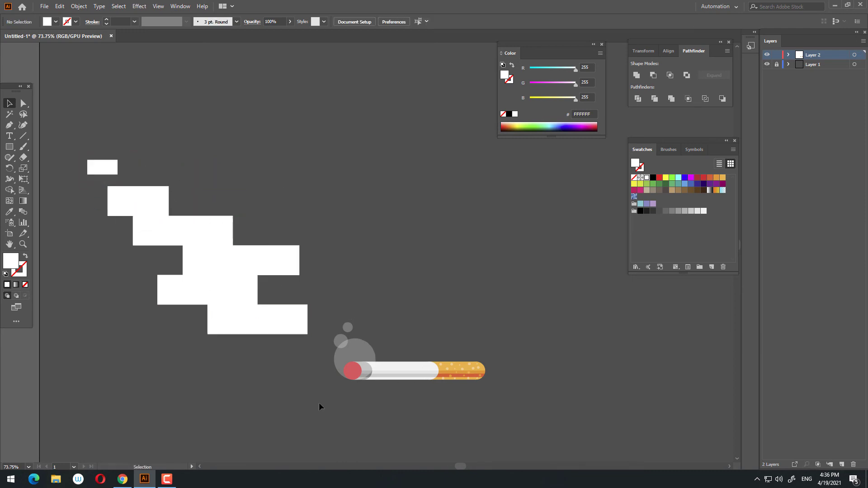
Move the whole artwork to the right and unite the white rectangles.
key("ctrl+a")
left_click_drag(265, 325, 325, 326)
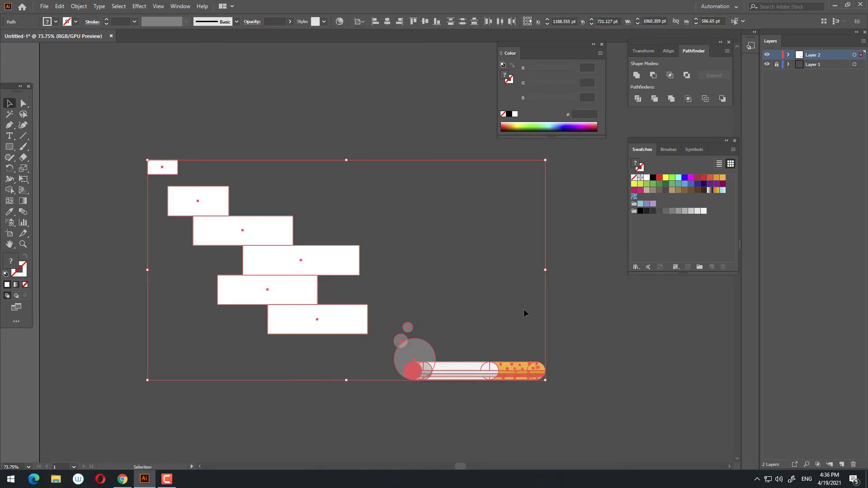
left_click_drag(347, 354, 28, 78)
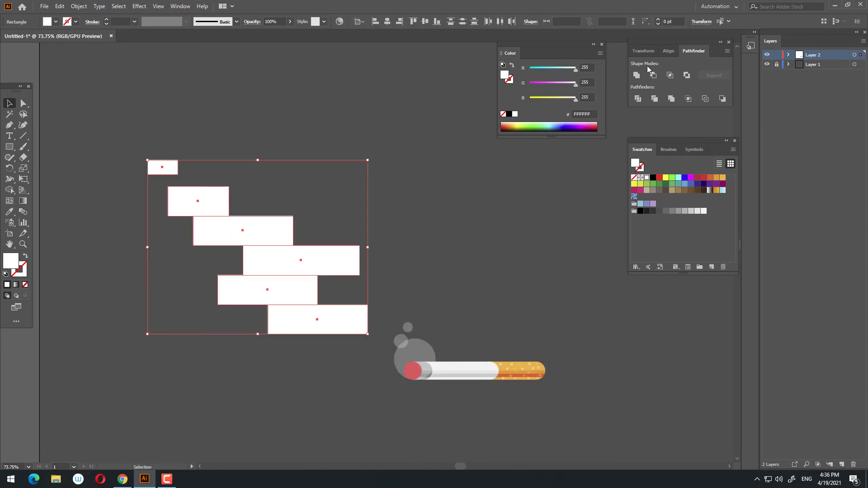
left_click(637, 76)
Fully round the right ends of the stepped shape's third and bottom rows, and round the bottom row's lower-left corner.
key("z")
left_click(161, 208)
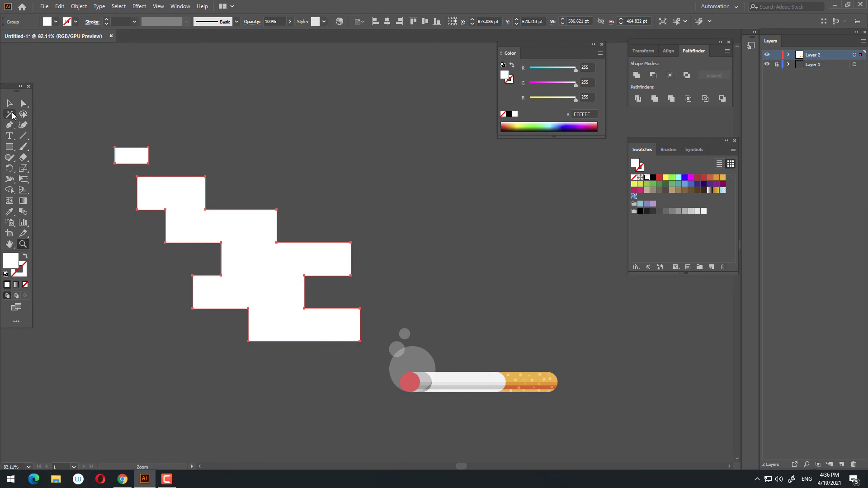
left_click(23, 114)
key("a")
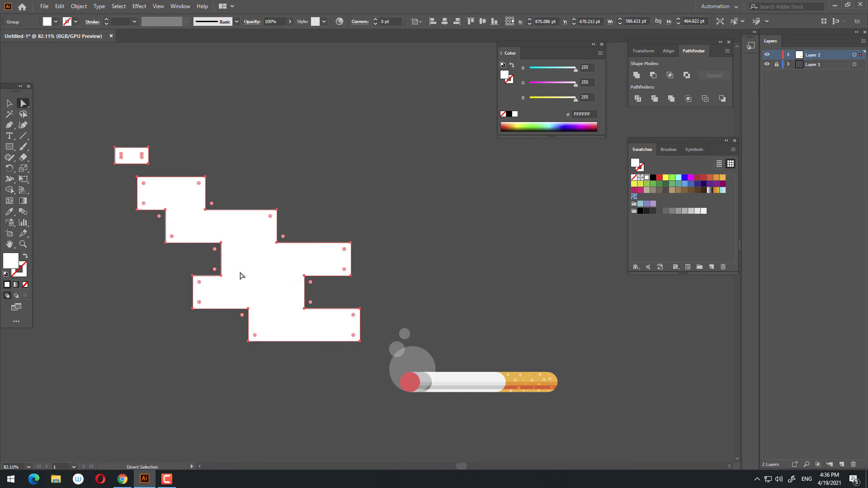
left_click_drag(340, 241, 225, 287)
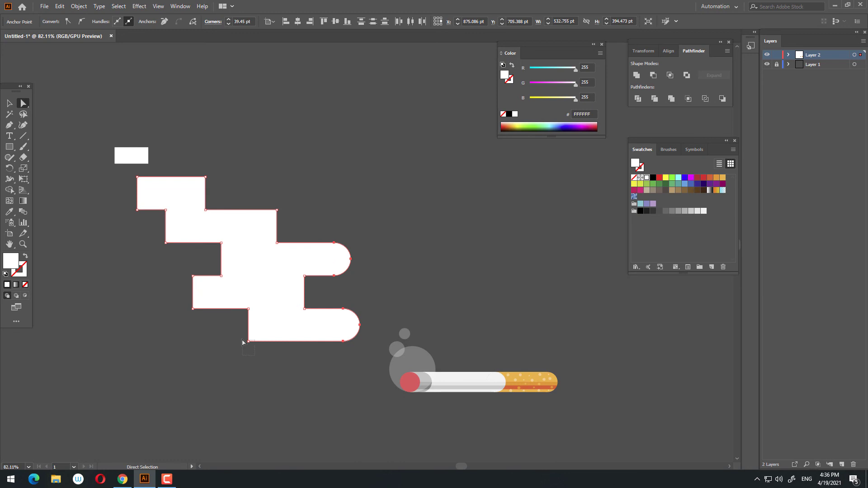
left_click_drag(243, 342, 241, 325)
Round most of the stepped shape's remaining corners with a radius of about 33.75 pt.
left_click_drag(195, 221, 236, 241)
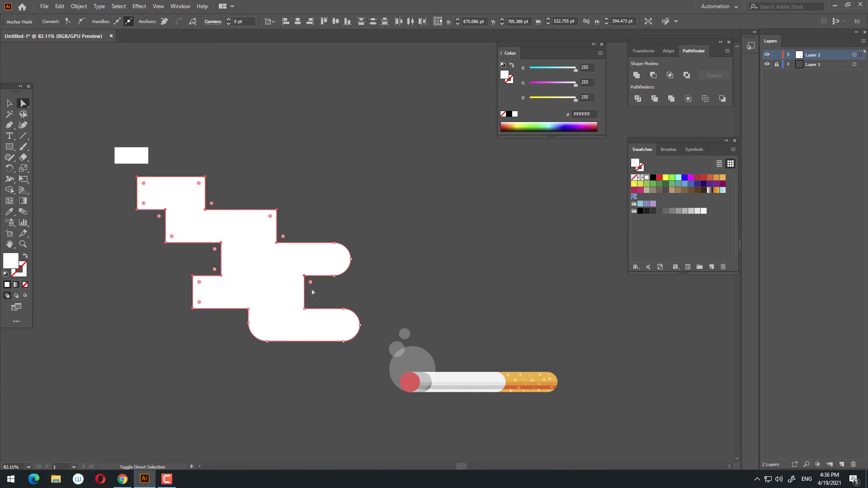
left_click_drag(295, 314, 460, 303)
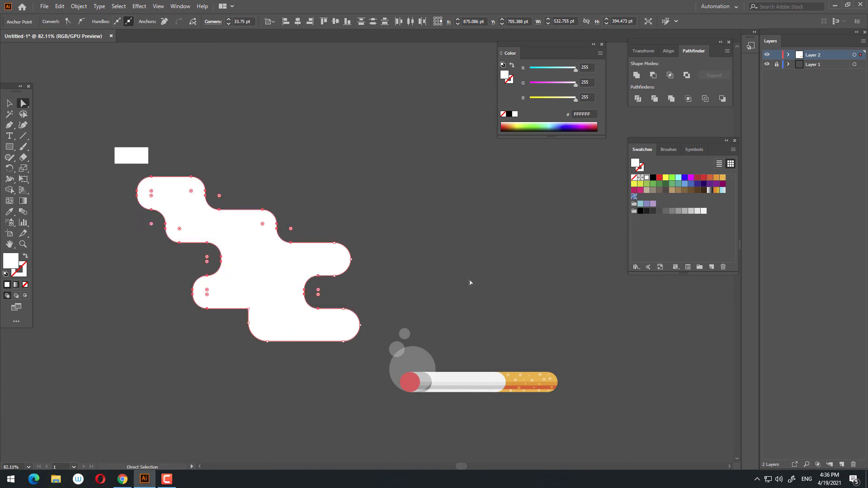
left_click(471, 283)
Fully round the corners of the small detached rectangle and select the whole white shape group.
left_click_drag(435, 276, 309, 286)
scroll(184, 201, "up", 2)
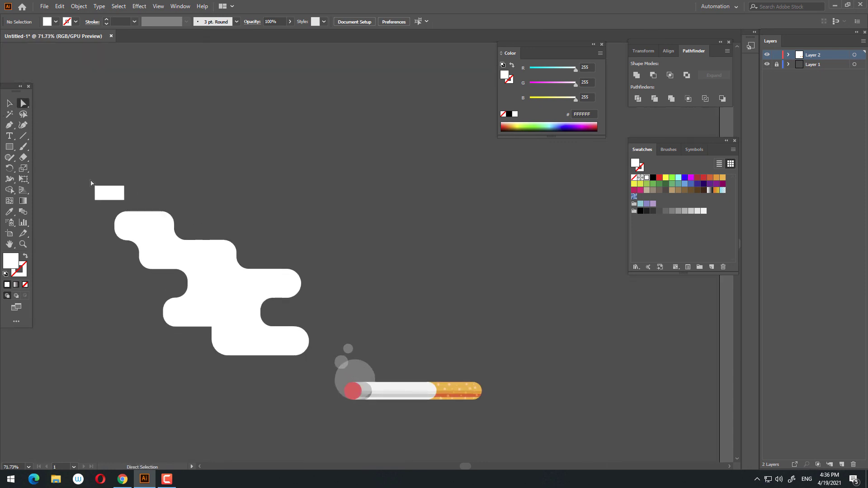
left_click(99, 192)
left_click_drag(102, 193, 226, 226)
left_click(179, 198)
left_click(291, 340)
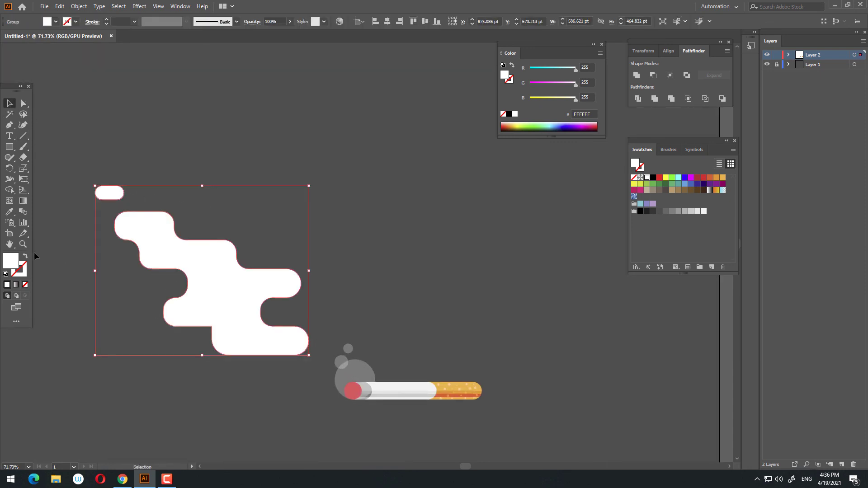
Copy the translucent 25% opacity appearance of the large smoke circle onto the white smoke cloud and deselect the cloud.
left_click(9, 212)
left_click(351, 364)
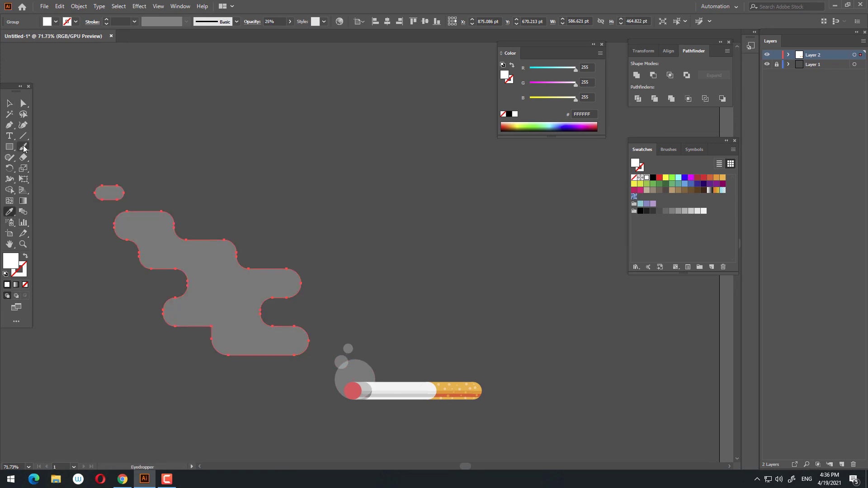
left_click(10, 103)
left_click(262, 399)
Move the whole smoke cloud, including the detached pill, slightly right so it sits nearer the cigarette's smoke circles.
left_click_drag(56, 165, 56, 166)
left_click_drag(240, 306, 266, 310)
left_click(480, 321)
key("space")
left_click_drag(457, 307, 442, 273)
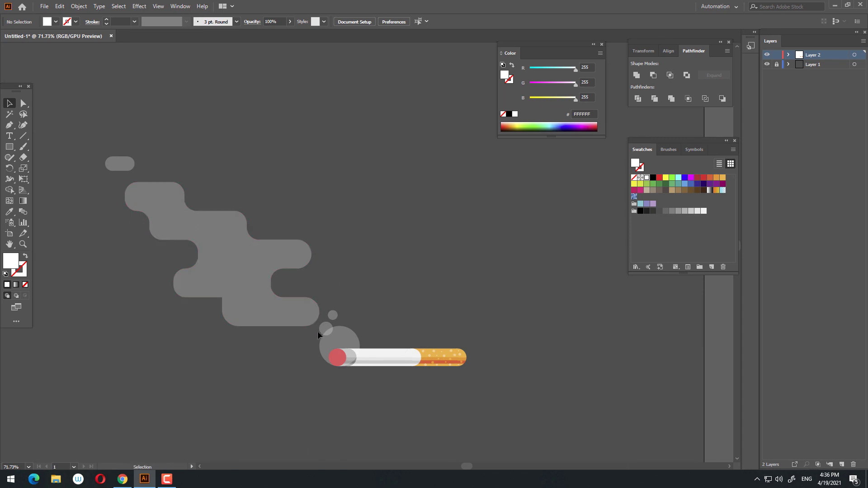
Duplicate the two small smoke circles and place the copies above and left of the detached pill at the cloud's far end.
left_click_drag(317, 331, 88, 149)
left_click(317, 260)
left_click_drag(338, 317, 110, 137)
left_click(317, 164)
key("z")
left_click_drag(340, 174, 281, 181)
left_click_drag(426, 290, 391, 313)
left_click_drag(263, 177, 316, 180)
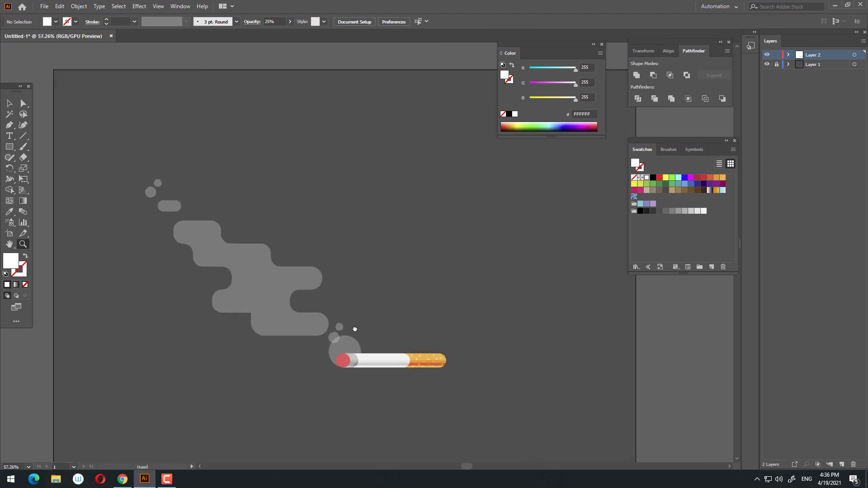
left_click_drag(355, 329, 326, 295)
left_click_drag(321, 253, 330, 253)
Group the complete cigarette and smoke artwork and center it horizontally and vertically on the artboard.
key("ctrl+a")
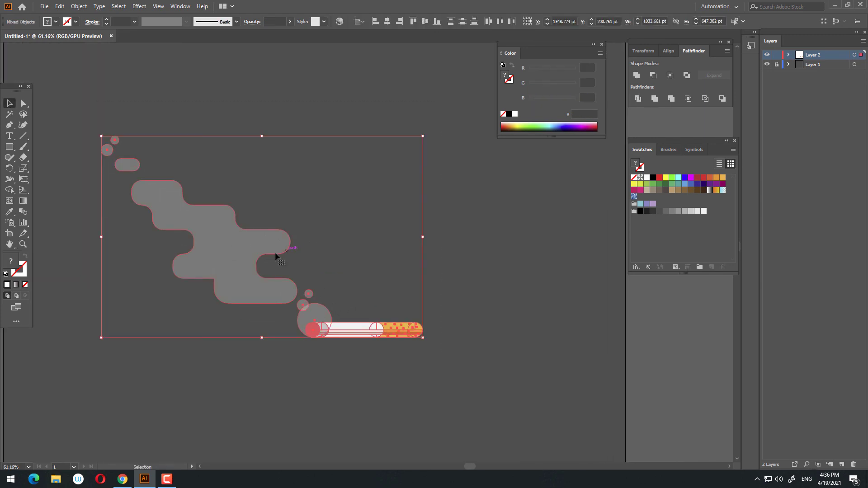
right_click(328, 298)
left_click(348, 368)
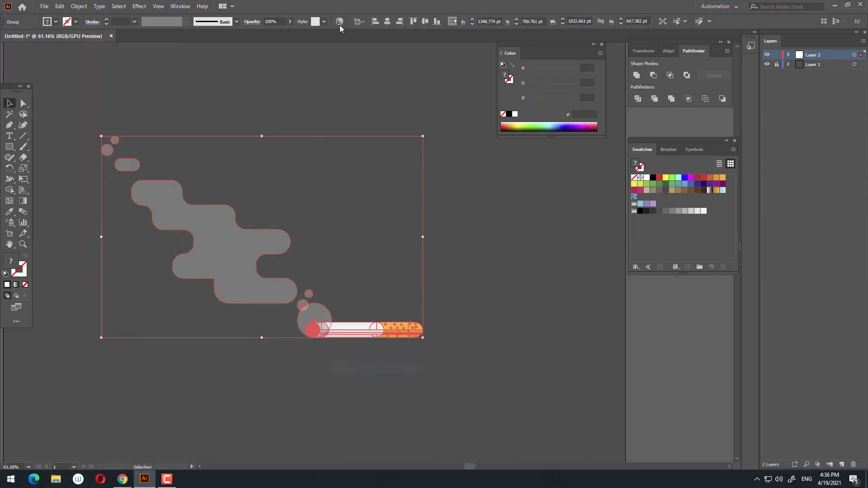
left_click(387, 21)
left_click(425, 22)
left_click(482, 348)
key("z")
left_click_drag(404, 401, 334, 266)
left_click_drag(334, 267, 377, 272)
left_click_drag(377, 272, 441, 335)
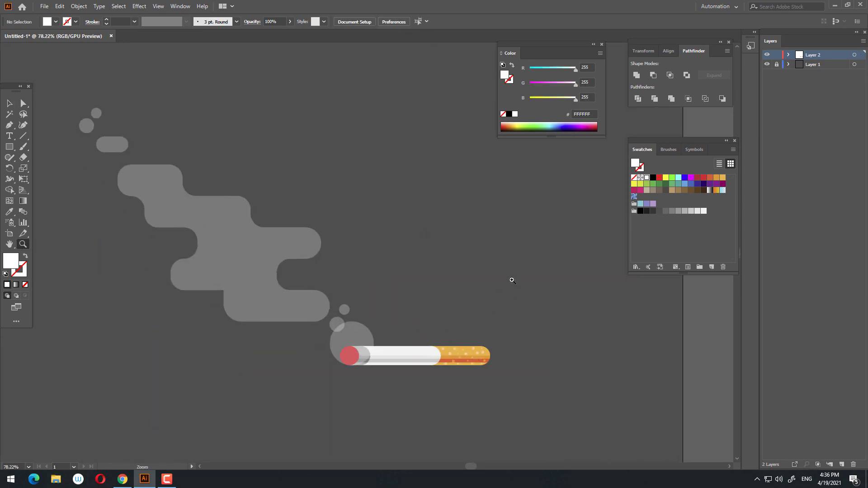